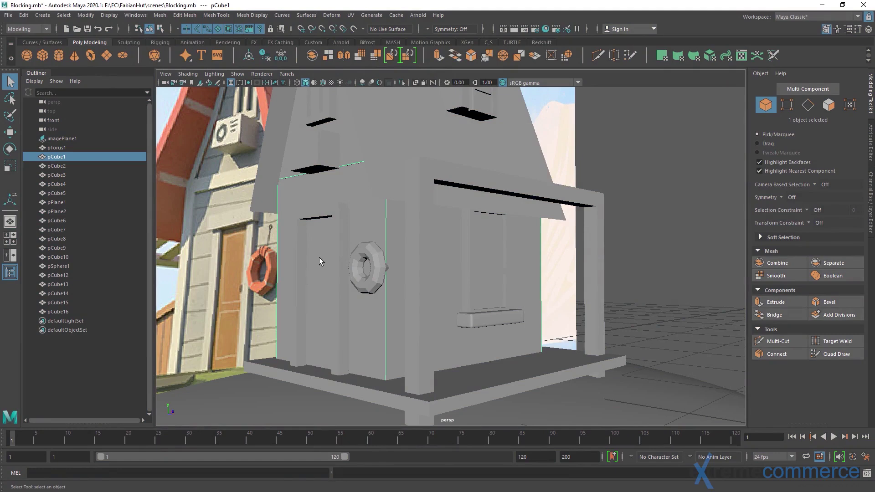
Inspect the hut's front wall and its door frame pieces from several angles against the reference image
mouse_move(339, 249)
alt+mouse_down()
mouse_move(362, 260)
mouse_move(350, 260)
alt+mouse_up()
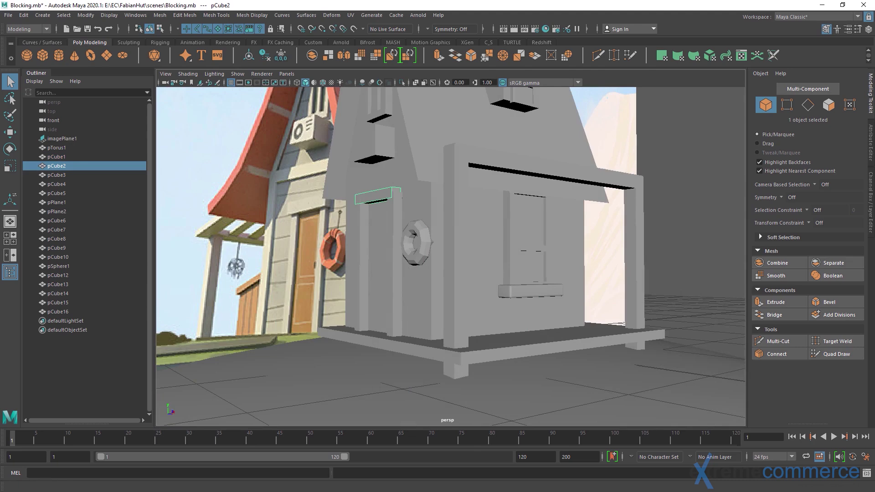
alt+drag(362, 230, 365, 252)
alt+right_drag(365, 252, 405, 280)
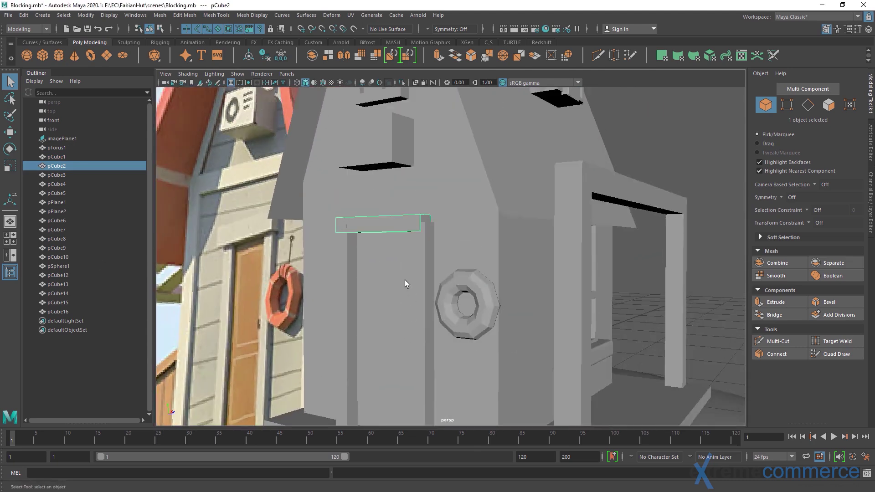
alt+drag(405, 280, 398, 280)
alt+middle_drag(398, 279, 412, 229)
alt+drag(413, 229, 554, 198)
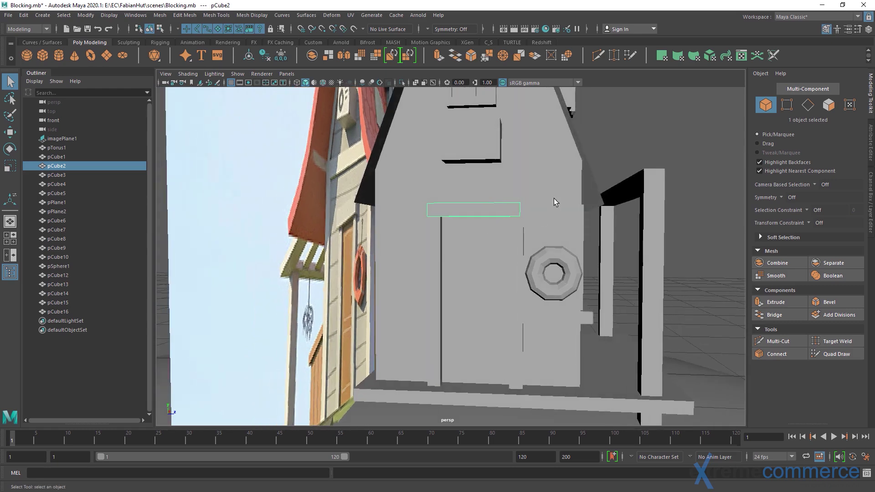
click(553, 199)
alt+drag(557, 232, 444, 229)
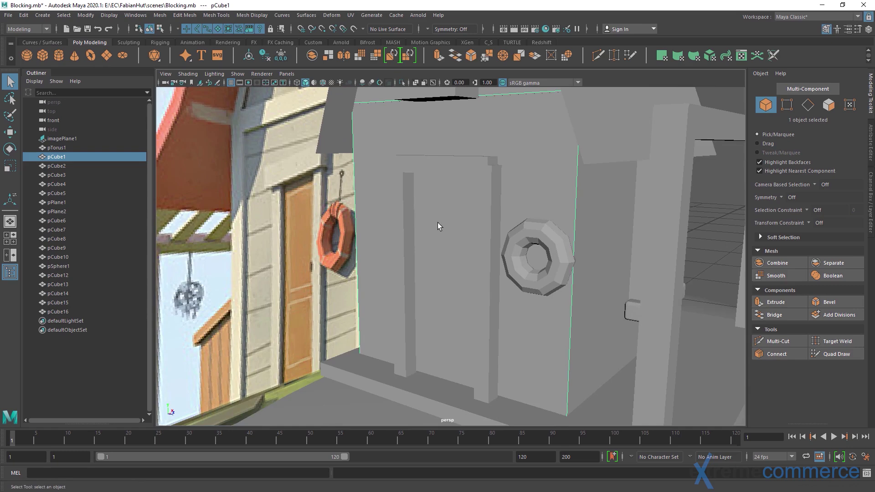
click(450, 160)
click(403, 198)
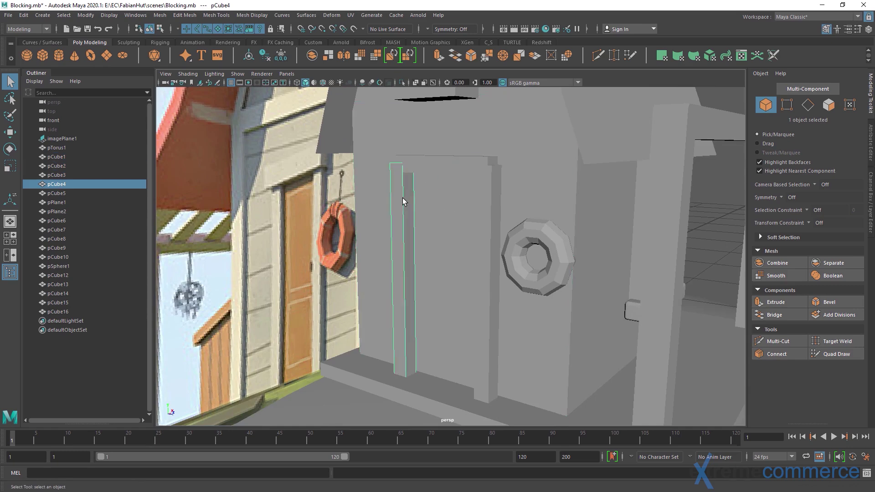
click(498, 200)
click(452, 163)
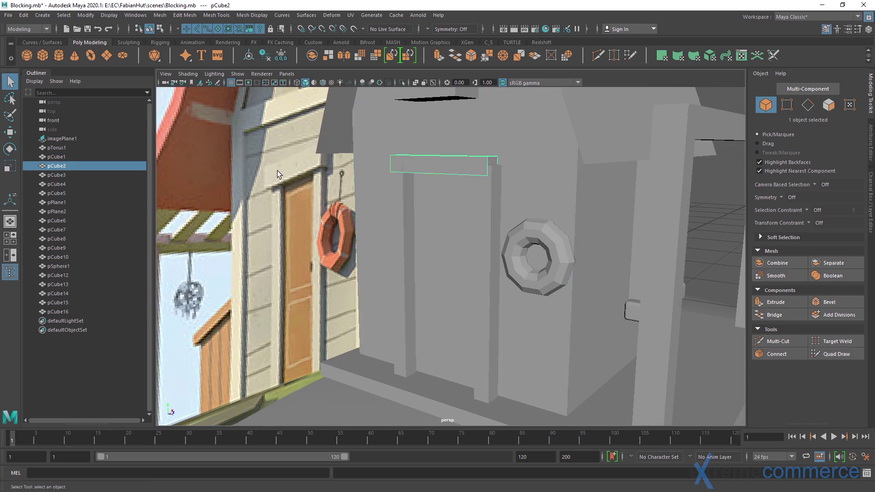
Delete the two separate vertical posts of the door frame, keeping the horizontal beam above the door
click(498, 201)
shift+click(404, 204)
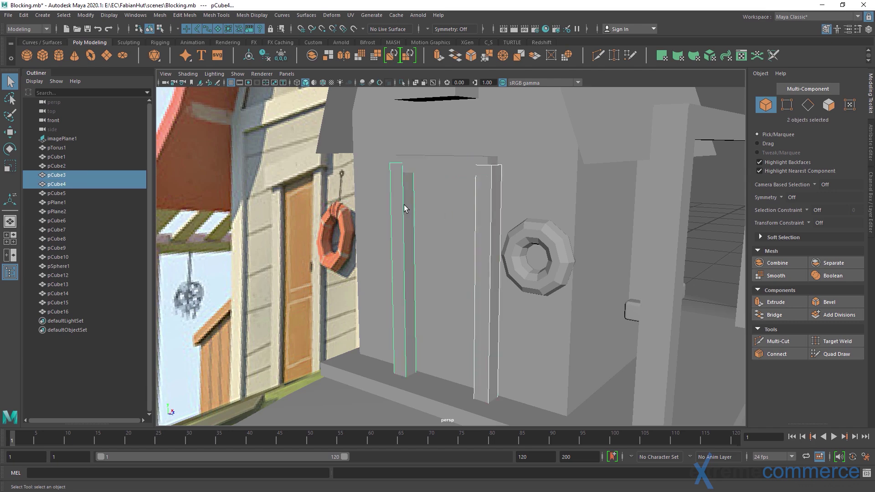
key(Delete)
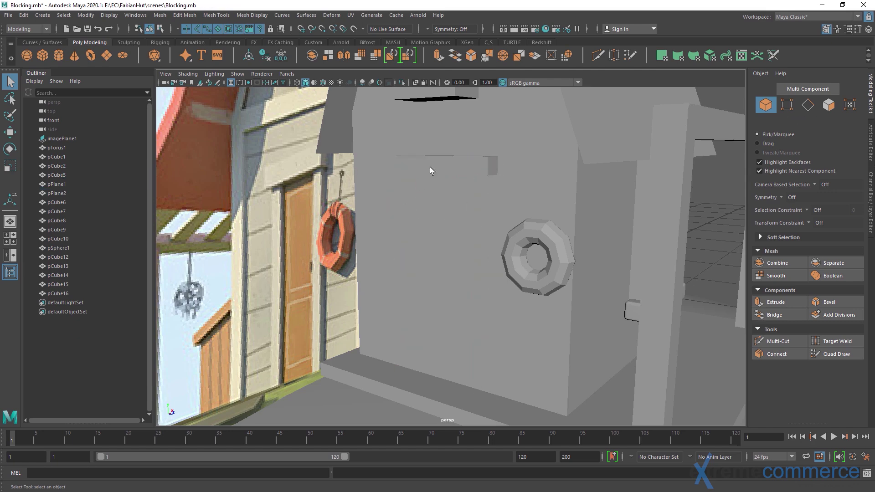
Scale the horizontal beam above the door taller, to about 0.13 in Y
click(430, 166)
alt+drag(435, 179, 412, 223)
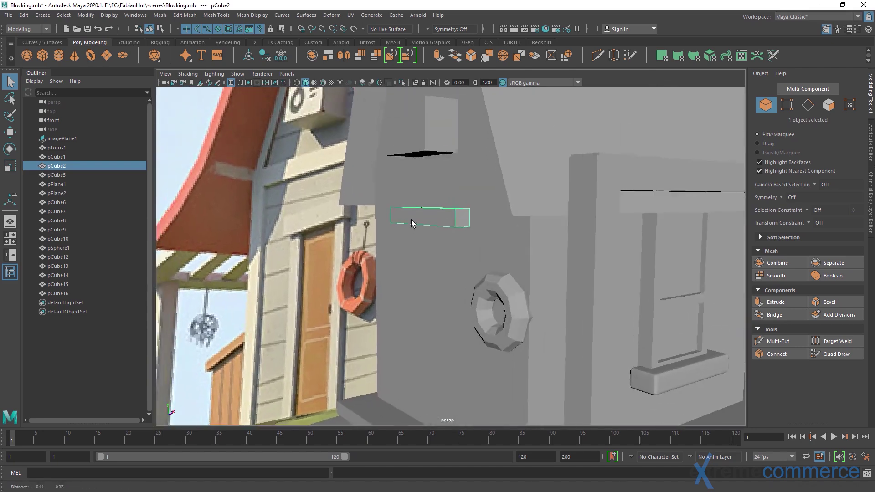
scroll(413, 228, up, 3)
alt+middle_drag(415, 231, 428, 261)
alt+drag(428, 261, 425, 245)
key(r)
drag(460, 186, 465, 159)
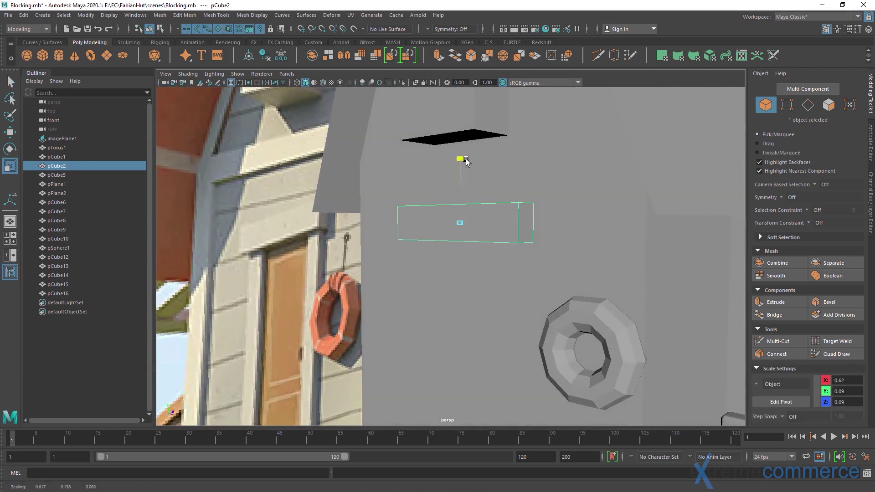
alt+drag(494, 228, 334, 187)
key(q)
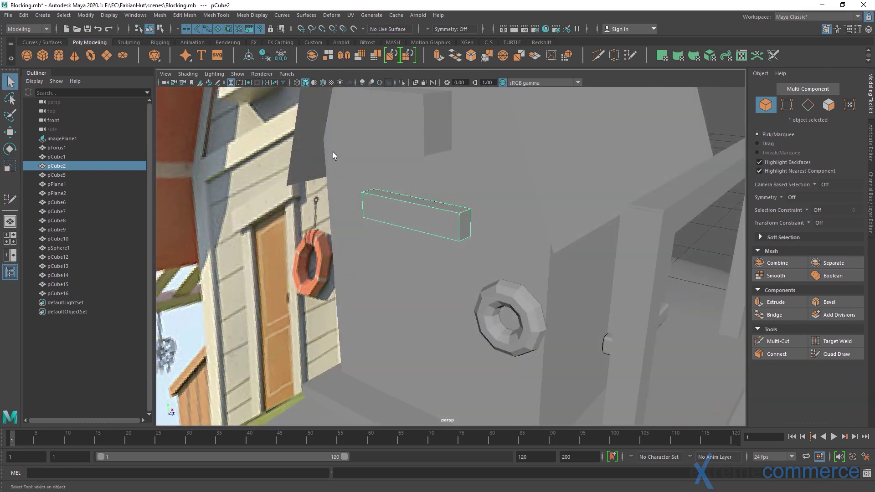
Configure the Insert Edge Loop tool for multiple edge loops, with the number of loops set to 2
click(216, 15)
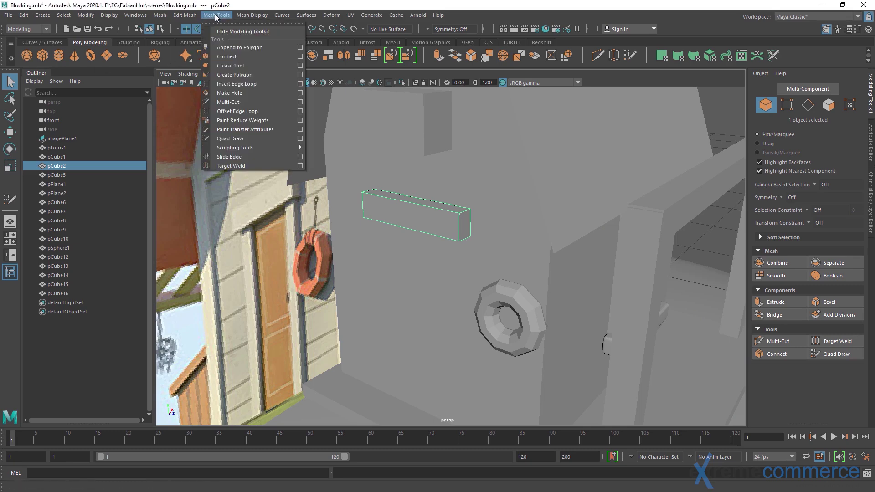
click(300, 84)
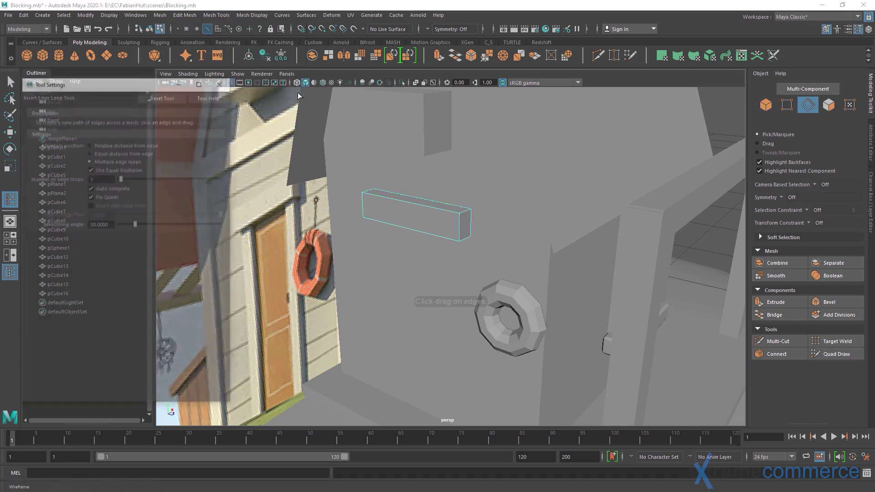
drag(111, 86, 181, 88)
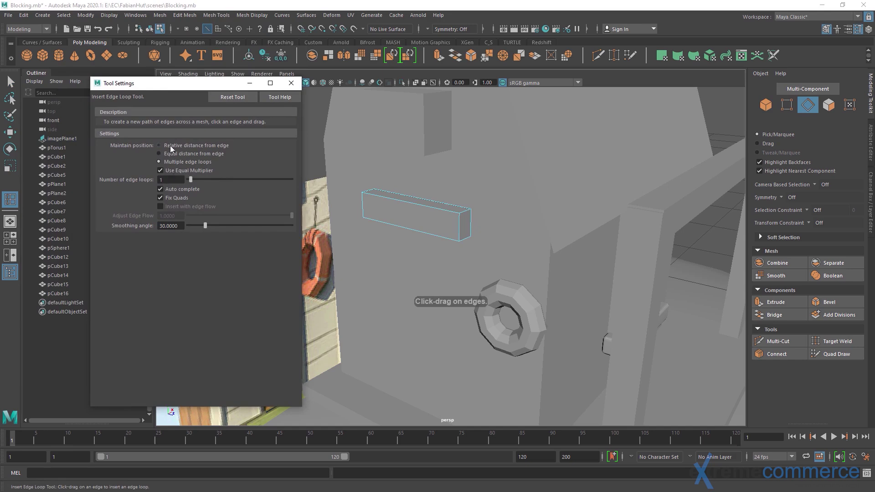
click(159, 145)
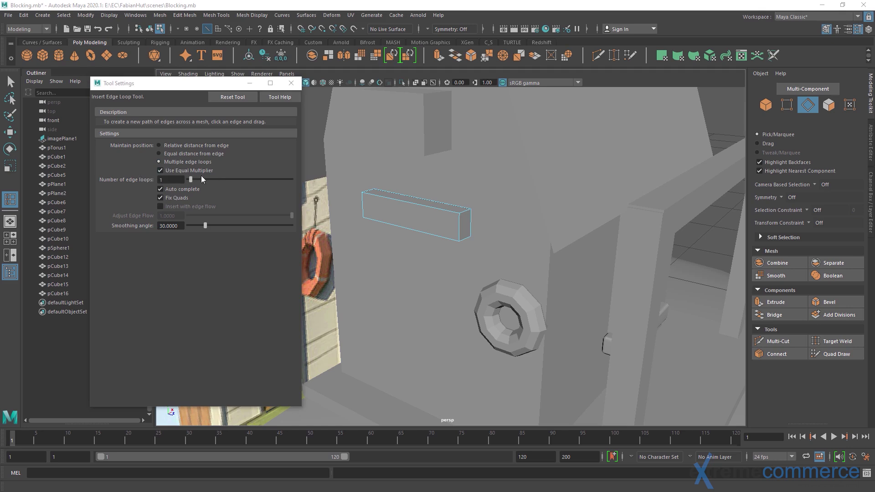
double_click(178, 179)
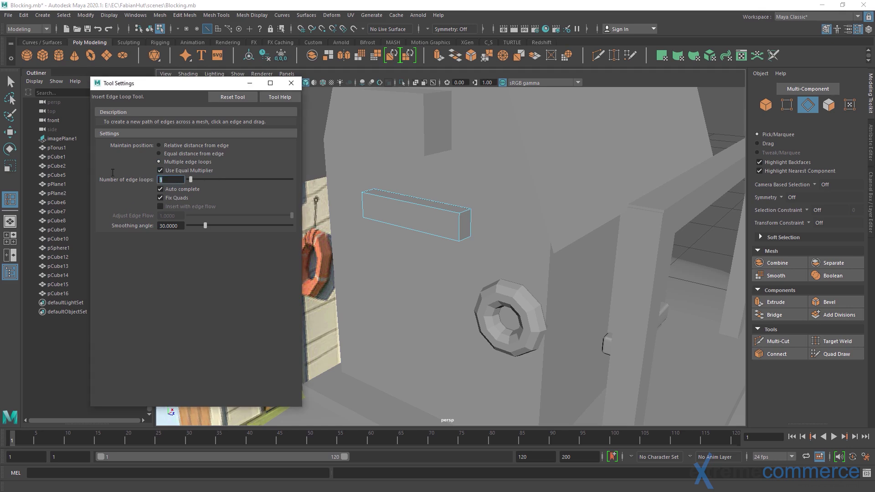
drag(207, 86, 166, 97)
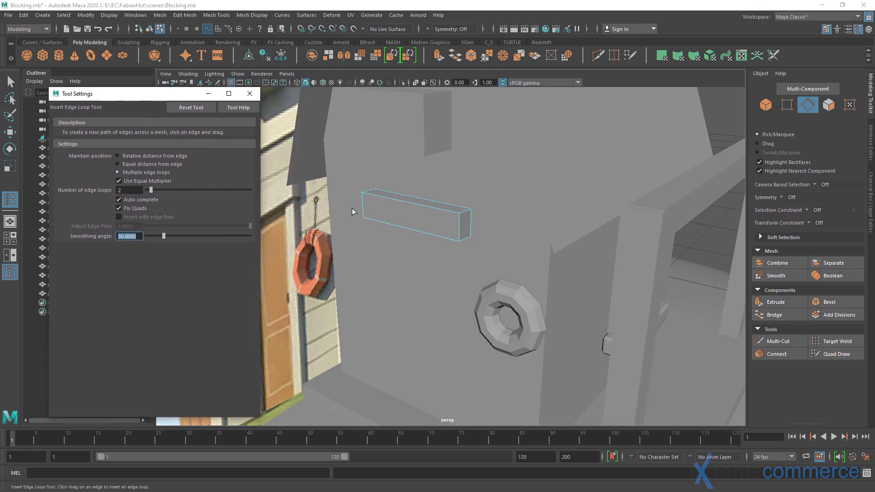
Insert the two edge loops across the door beam and scale them apart toward its ends
drag(390, 202, 439, 235)
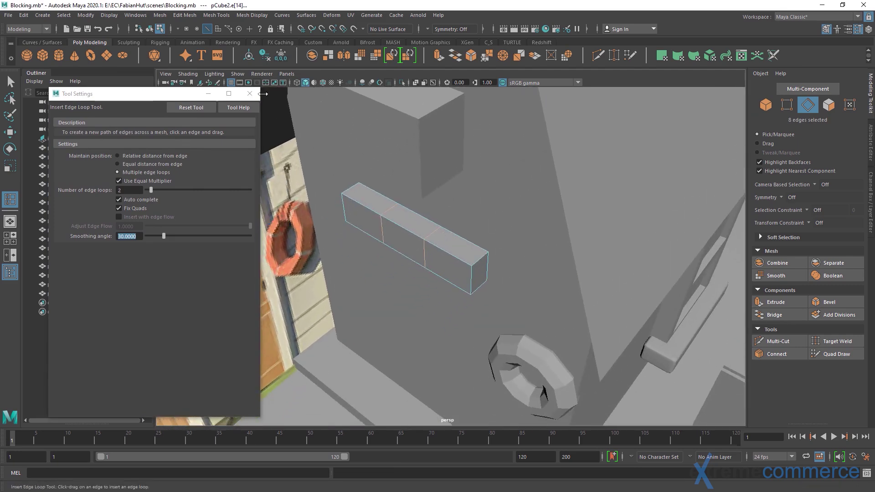
click(256, 94)
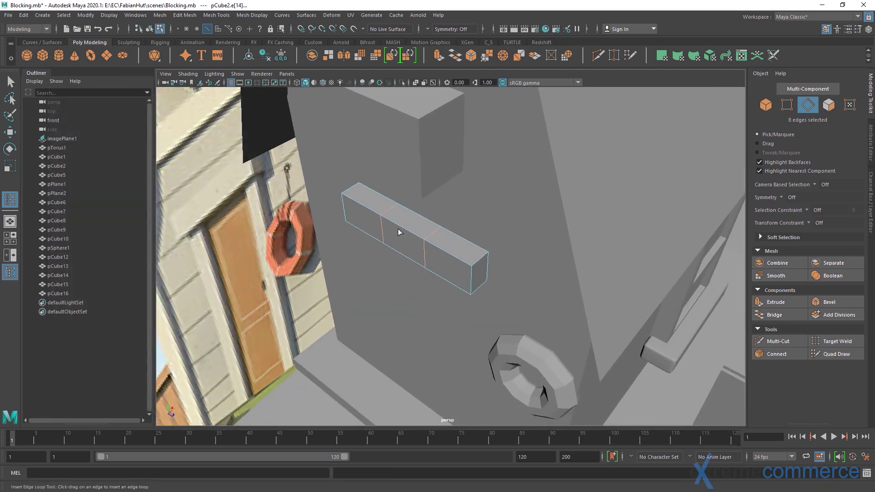
alt+drag(398, 233, 441, 215)
key(r)
key(q)
Extrude the two underside end faces of the beam down to the porch floor as door posts, with Local Translate Z 1.132
right_drag(444, 143, 479, 150)
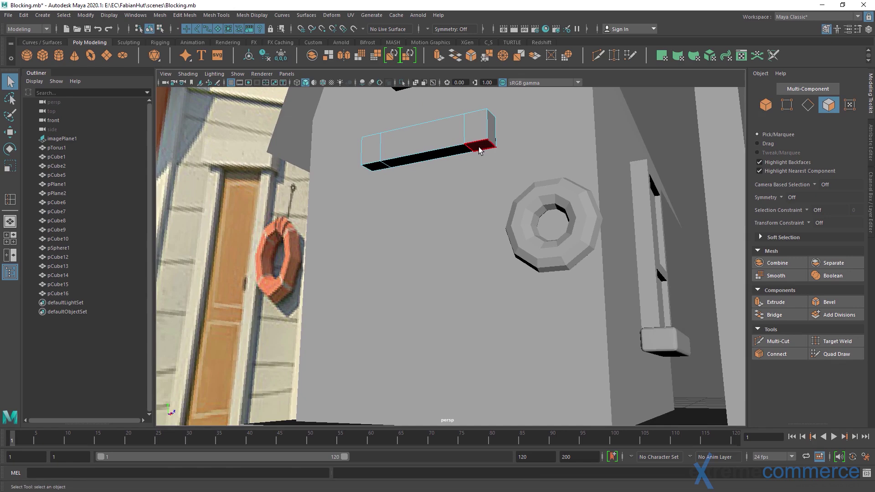
click(479, 151)
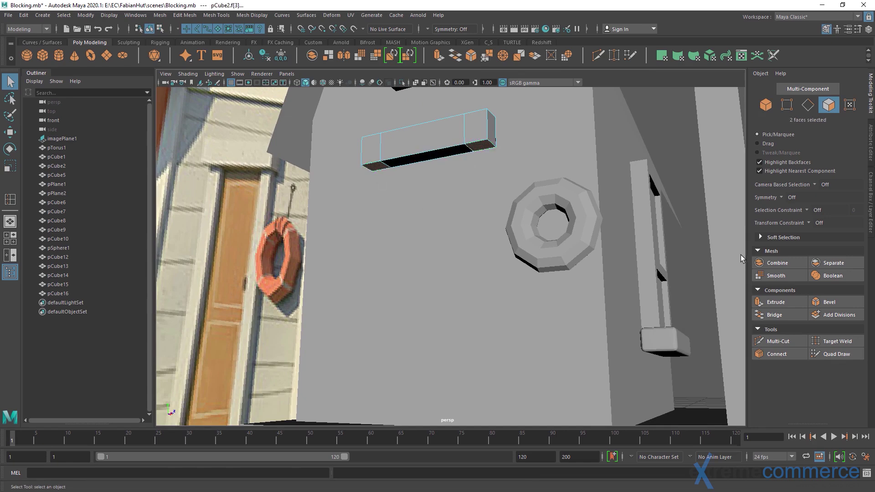
click(782, 301)
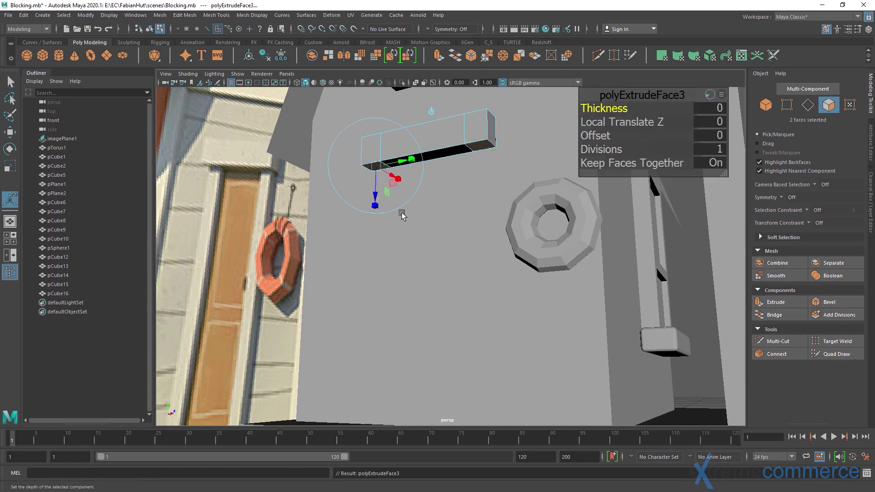
drag(375, 196, 368, 426)
scroll(403, 293, down, 3)
alt+middle_drag(402, 293, 377, 244)
drag(381, 321, 378, 362)
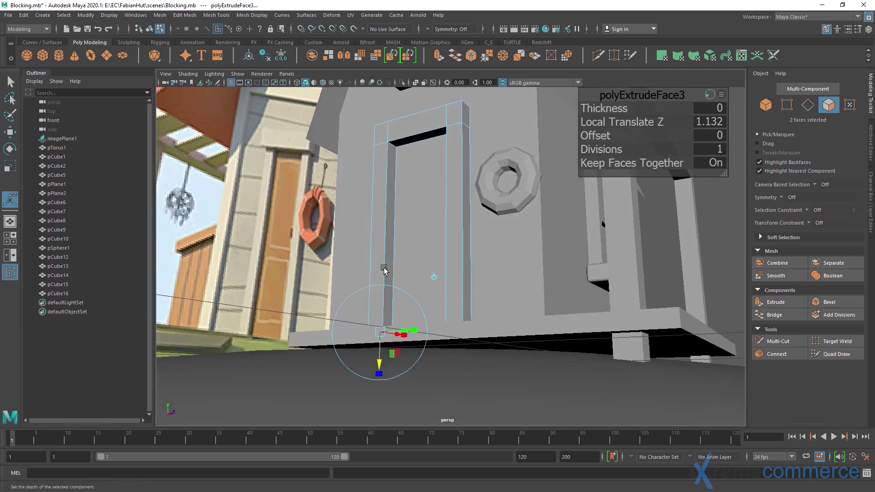
mouse_move(385, 269)
alt+mouse_down()
mouse_move(383, 287)
mouse_move(390, 266)
alt+mouse_up()
alt+middle_drag(391, 167, 378, 248)
alt+drag(391, 200, 383, 226)
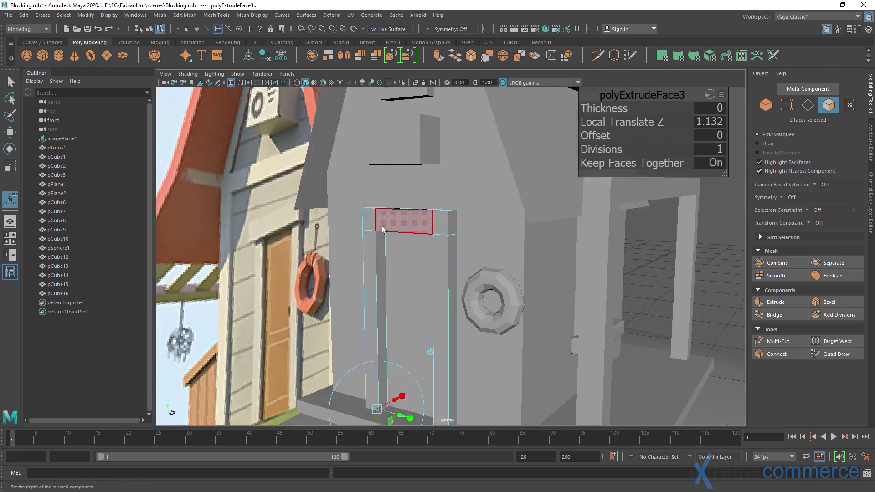
key(q)
right_drag(383, 221, 422, 196)
Extrude the three front faces of the door frame's header slightly outward from the posts
alt+drag(417, 207, 452, 199)
alt+middle_drag(452, 200, 420, 223)
scroll(420, 223, up, 5)
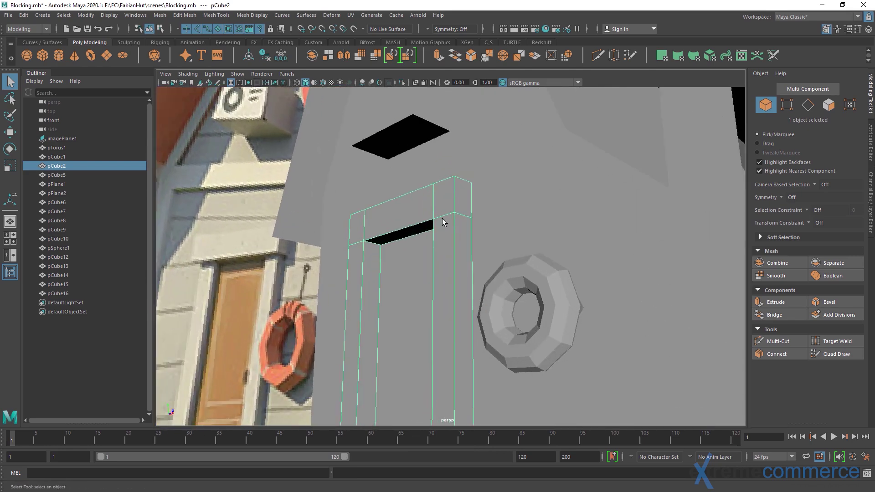
right_drag(442, 218, 445, 242)
shift+click(417, 200)
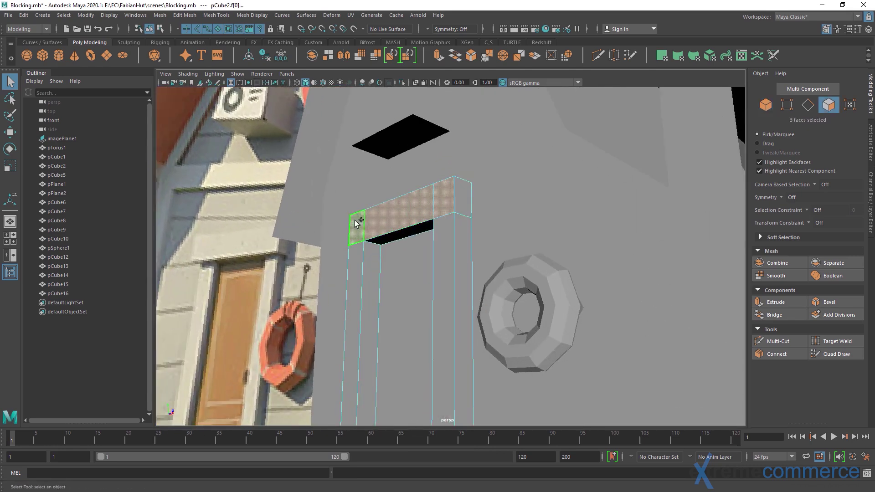
shift+click(354, 220)
alt+drag(436, 226, 460, 230)
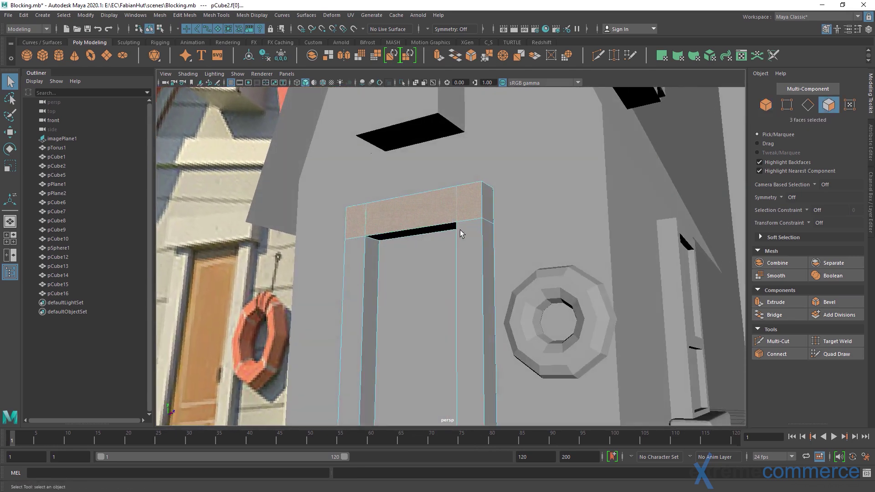
click(775, 302)
alt+drag(401, 270, 323, 257)
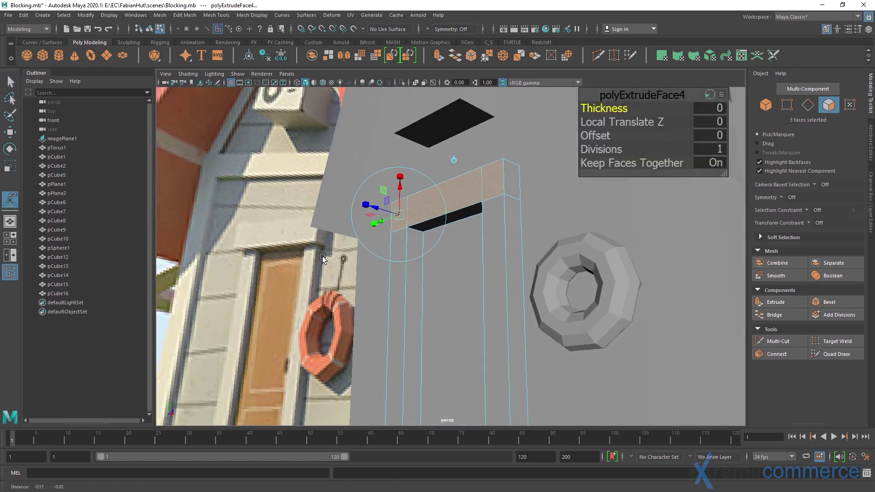
drag(375, 210, 368, 208)
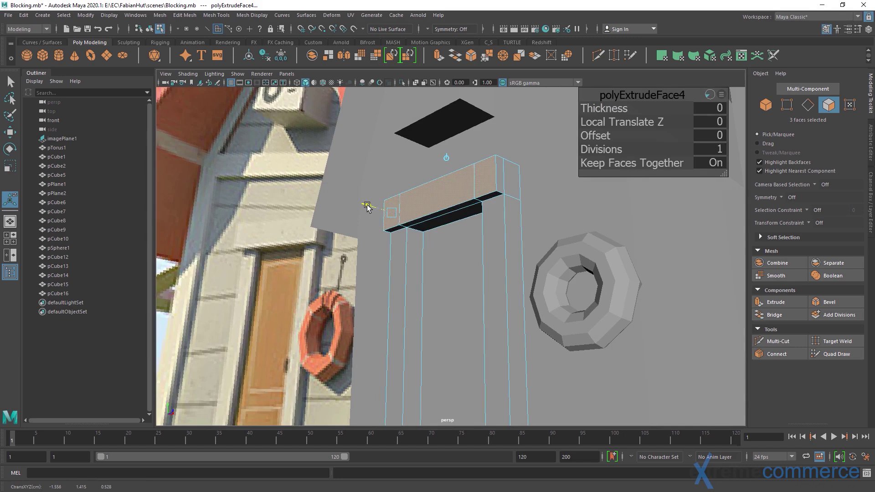
Extrude the end faces on both sides of the door header outward with Local Translate Z 0.0282
alt+drag(368, 208, 333, 216)
click(483, 227)
shift+click(463, 225)
alt+drag(463, 224, 583, 210)
shift+click(397, 261)
key(ctrl+e)
alt+drag(475, 238, 473, 283)
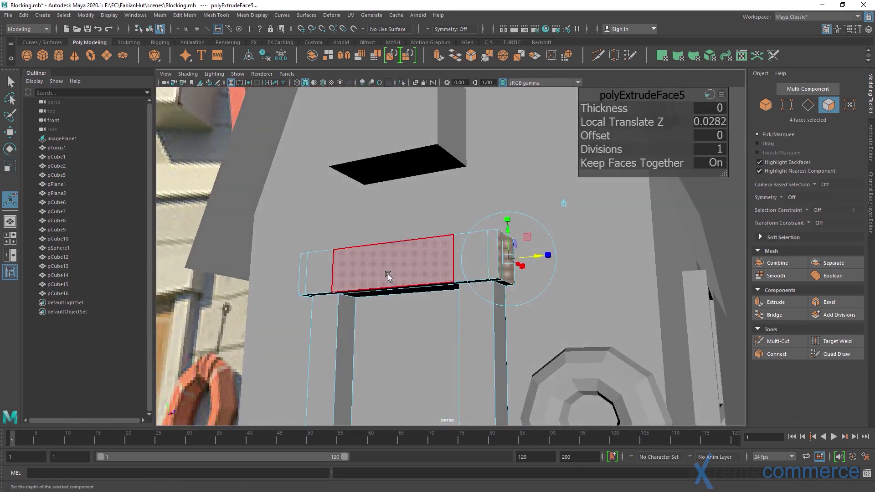
right_drag(388, 275, 461, 205)
key(q)
Scale the door frame down in depth so it projects less from the front wall
scroll(423, 269, down, 5)
alt+drag(423, 266, 395, 283)
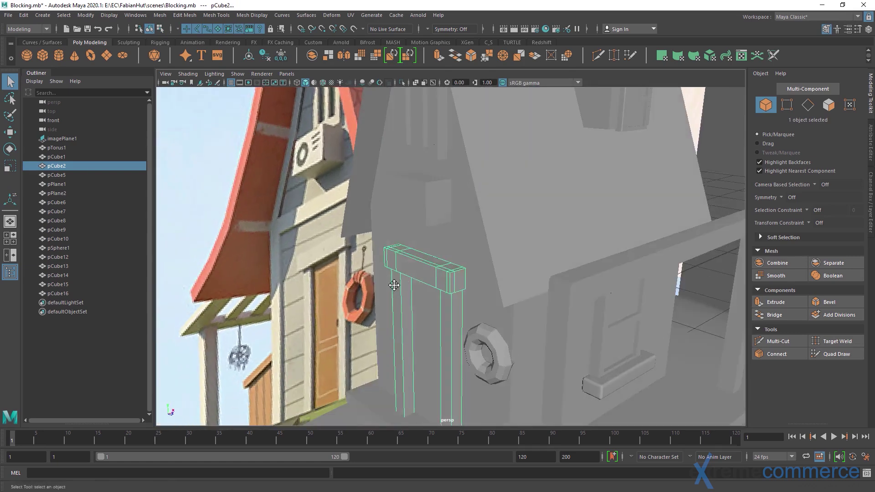
scroll(394, 283, up, 2)
alt+middle_drag(395, 283, 420, 255)
alt+drag(420, 256, 392, 246)
alt+middle_drag(392, 246, 400, 209)
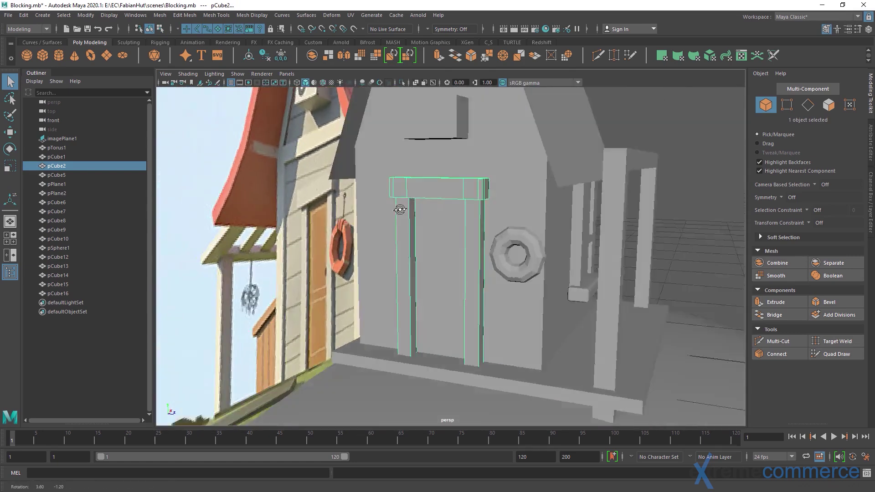
alt+drag(400, 209, 400, 203)
alt+right_drag(400, 202, 458, 205)
alt+middle_drag(458, 205, 487, 221)
alt+drag(487, 220, 455, 223)
key(r)
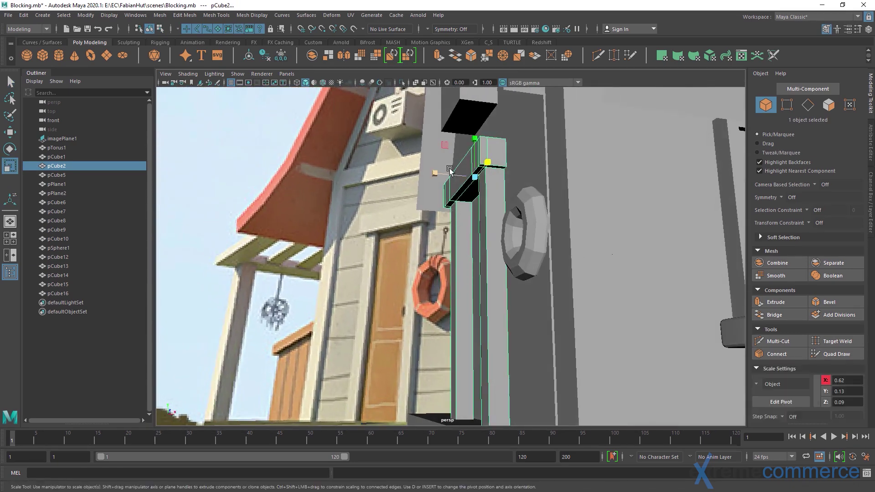
drag(437, 173, 452, 177)
alt+drag(453, 176, 475, 242)
alt+right_drag(474, 242, 500, 256)
key(q)
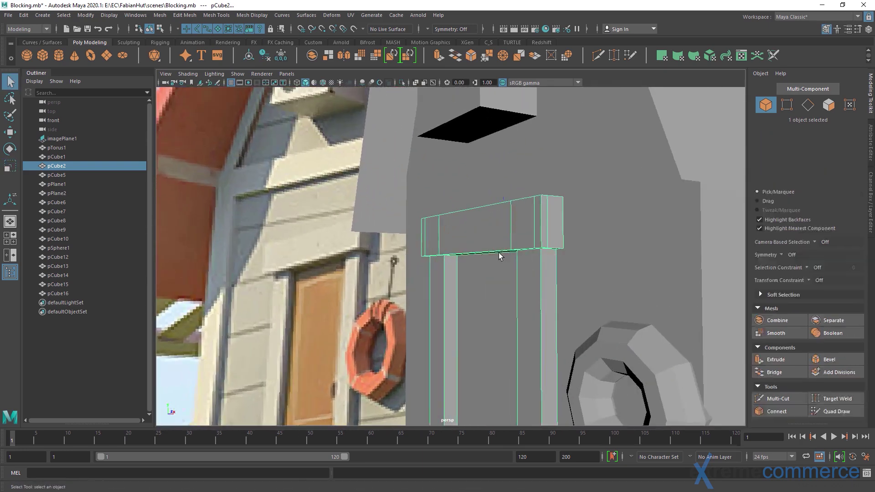
Move the front faces of the door header slightly outward from the wall
alt+drag(500, 255, 525, 219)
right_drag(517, 224, 516, 224)
click(519, 185)
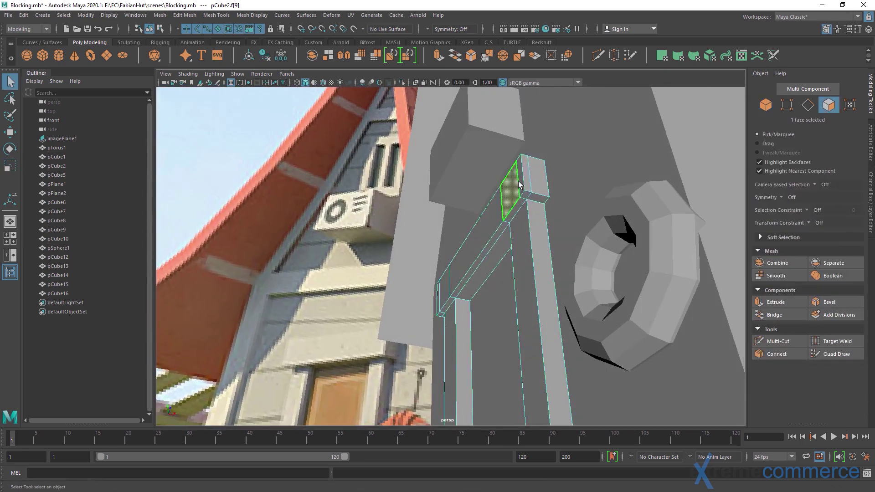
shift+click(475, 238)
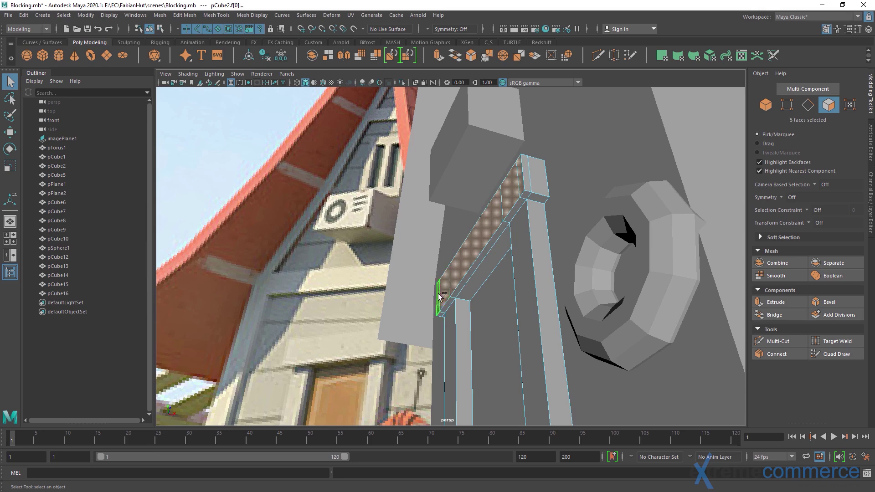
key(w)
drag(515, 253, 512, 253)
key(q)
right_drag(515, 214, 525, 197)
key(r)
drag(448, 239, 542, 203)
key(w)
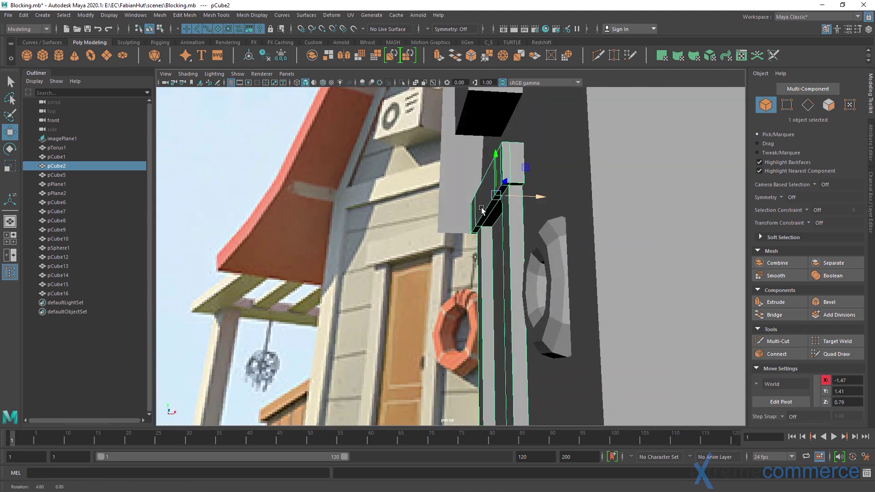
key(ctrl+z)
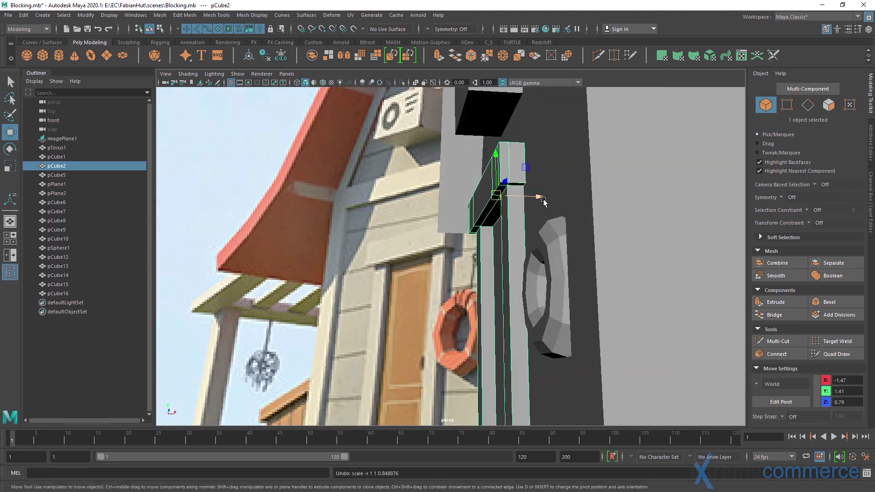
Move the whole door frame deeper into the front wall, to about X -1.42
drag(540, 199, 552, 201)
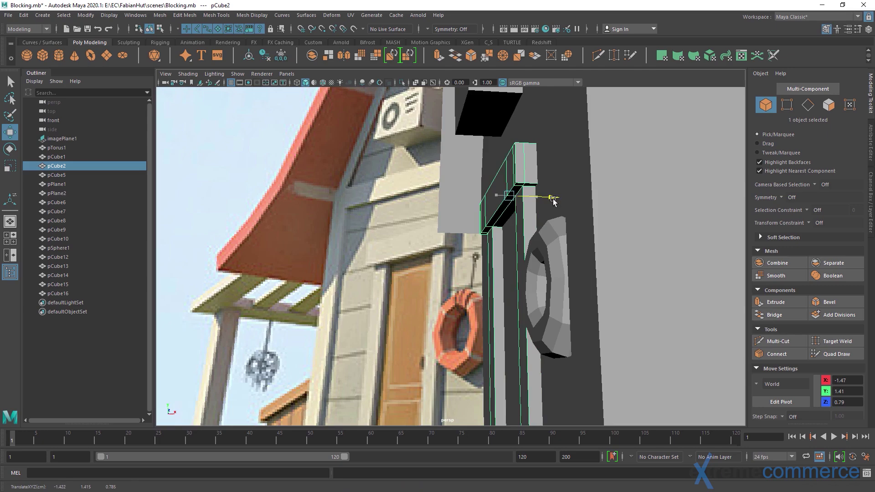
click(227, 180)
alt+drag(385, 228, 461, 241)
scroll(471, 224, down, 1)
click(631, 172)
click(461, 240)
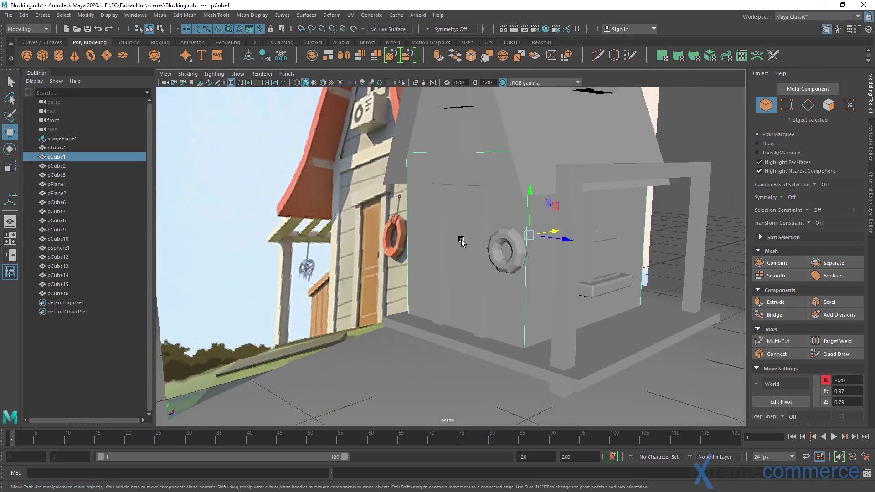
click(693, 148)
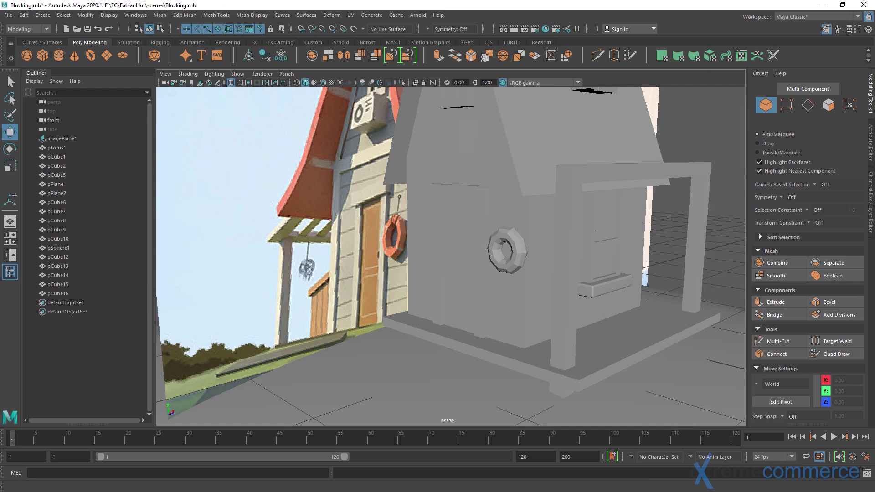
Create a cube for the door in front of the frame and scale it to 0.41 in X and 0.43 in Z
click(42, 56)
alt+drag(410, 196, 462, 328)
key(r)
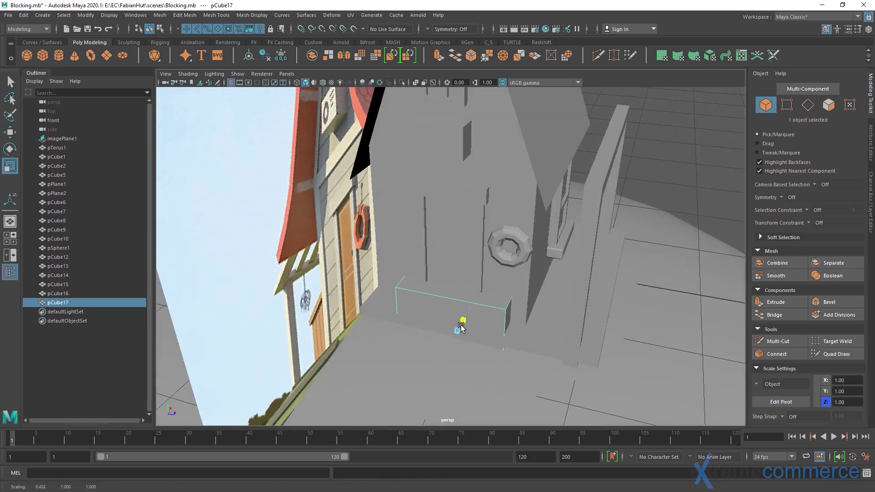
key(w)
drag(457, 292, 461, 196)
key(r)
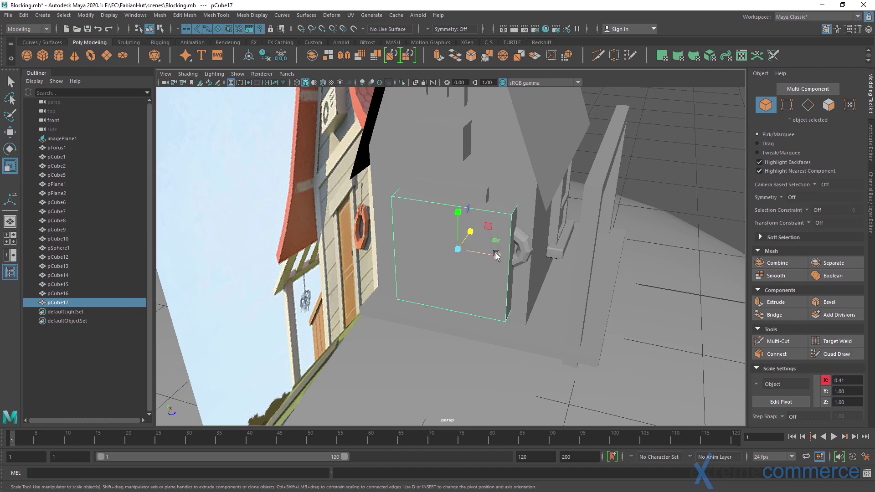
drag(495, 254, 466, 248)
key(f)
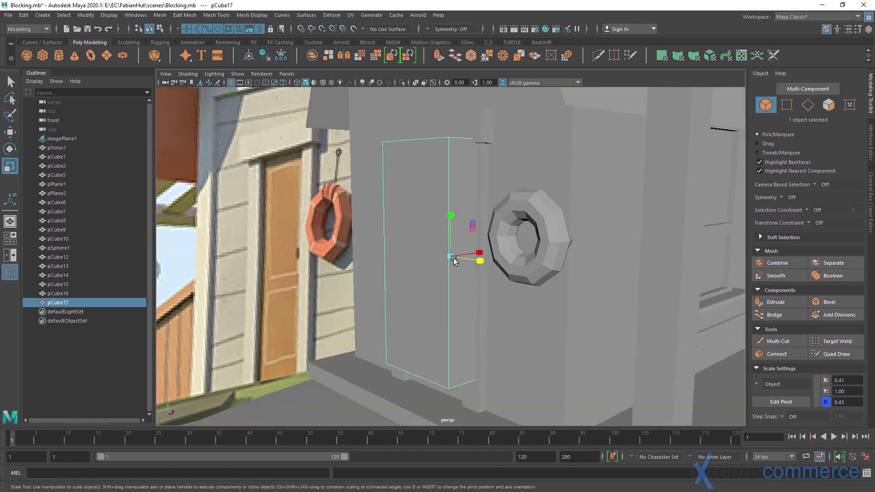
Thin the door slab in depth and place it inside the frame opening at about X -1.49, Y 0.87, Z 0.80
key(w)
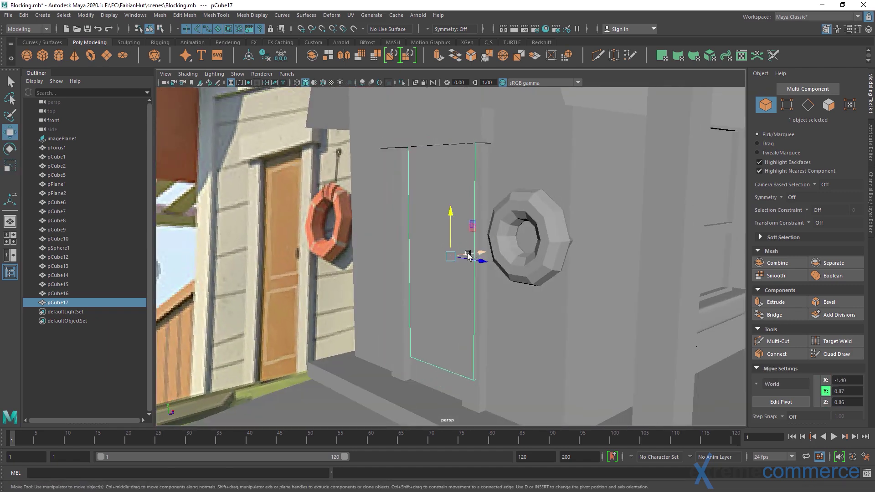
drag(480, 254, 483, 273)
alt+middle_drag(483, 274, 477, 330)
alt+drag(476, 329, 412, 272)
key(r)
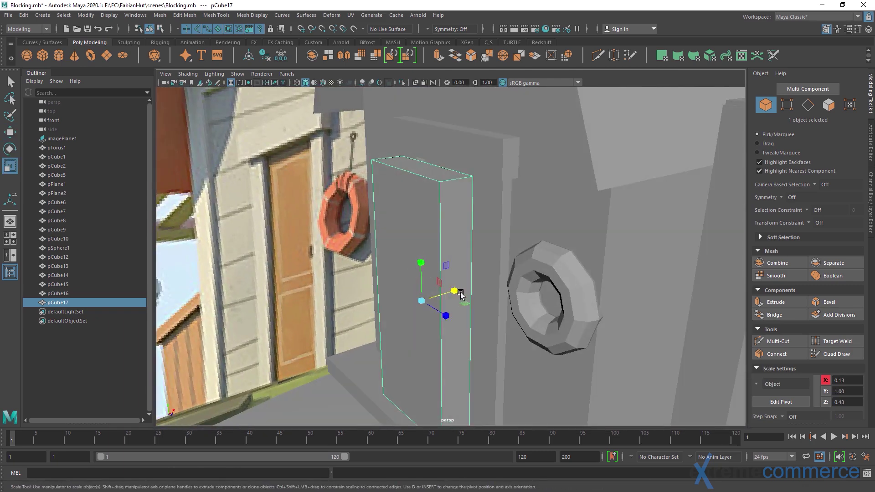
drag(455, 291, 488, 290)
key(w)
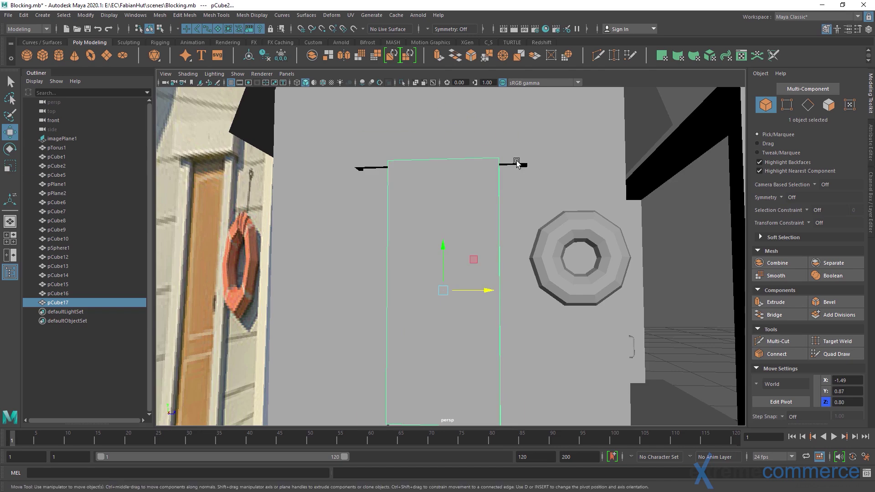
Isolate the door slab together with its frame
shift+click(516, 160)
alt+drag(523, 187, 399, 106)
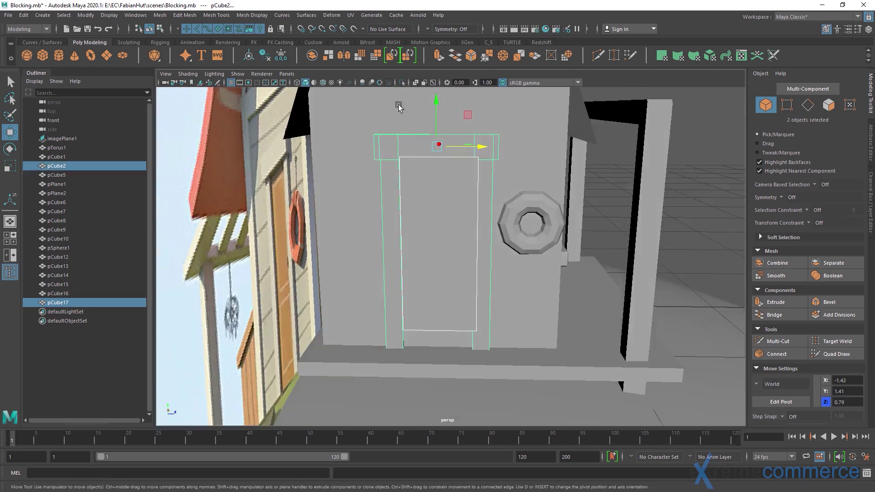
click(402, 83)
alt+drag(417, 137, 440, 154)
Scale the door slab to 1.02 in Y and 0.40 in Z to fit the frame opening, and leave isolation
click(448, 184)
alt+drag(448, 185, 491, 260)
key(r)
key(w)
key(r)
drag(446, 216, 447, 217)
click(552, 205)
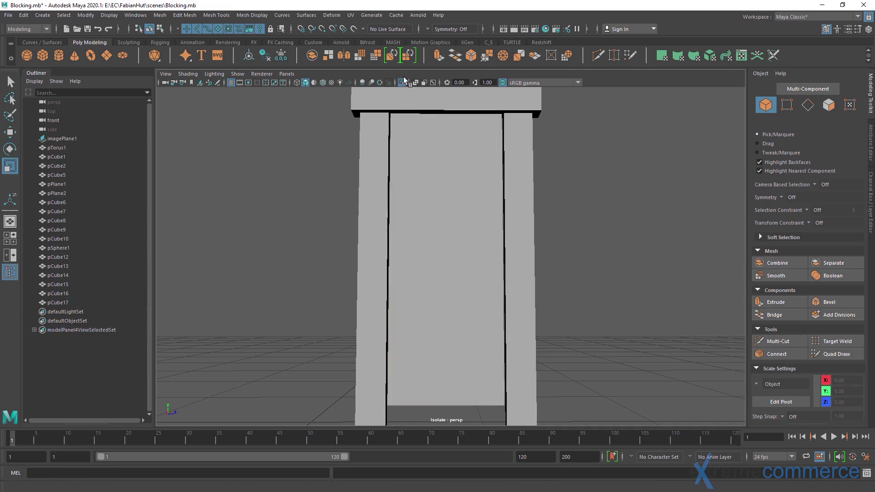
click(402, 82)
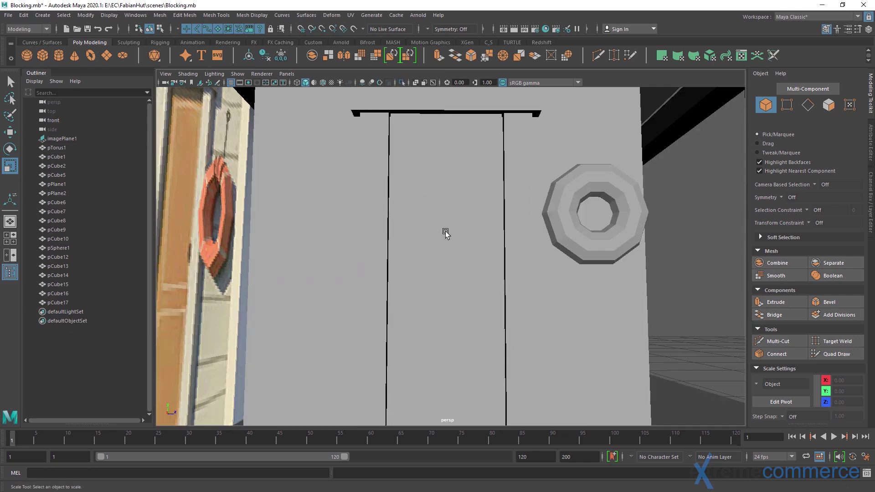
Insert a horizontal edge loop across the door slab, below its middle
alt+drag(445, 232, 457, 215)
click(473, 246)
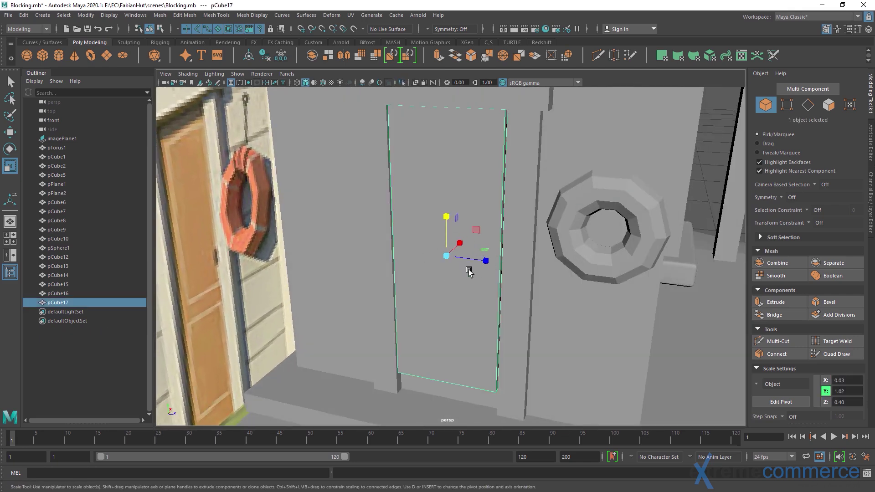
alt+drag(470, 272, 406, 223)
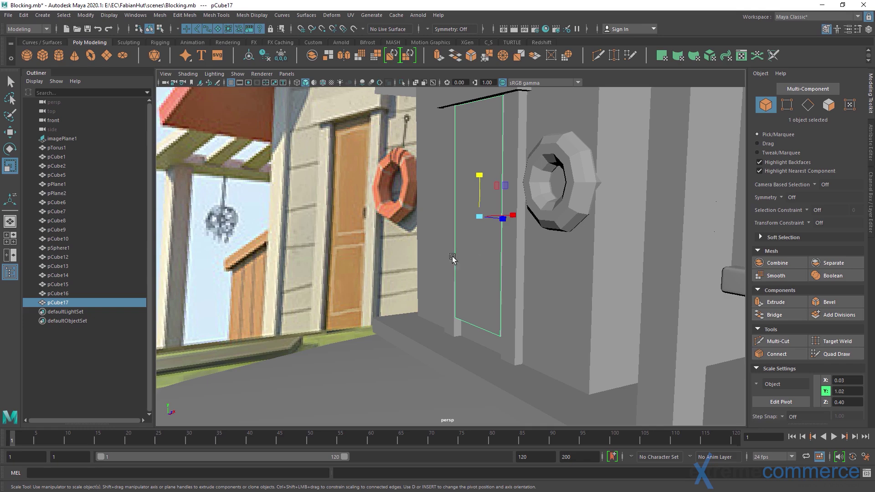
mouse_move(495, 271)
alt+mouse_down()
mouse_move(426, 247)
mouse_move(552, 278)
alt+mouse_up()
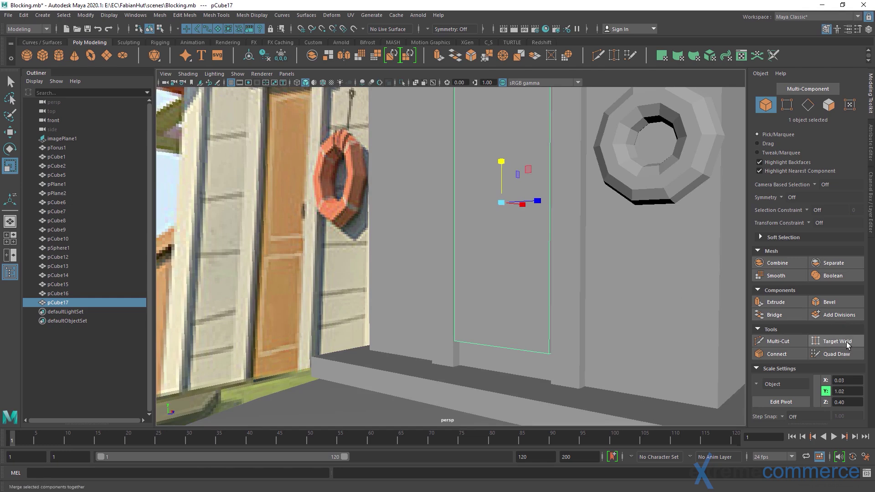
click(834, 354)
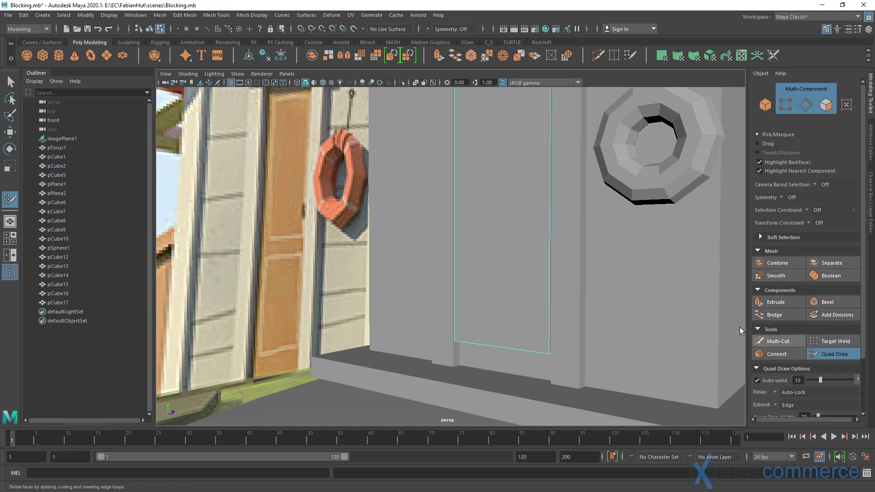
ctrl+click(454, 241)
alt+drag(523, 257, 513, 237)
key(q)
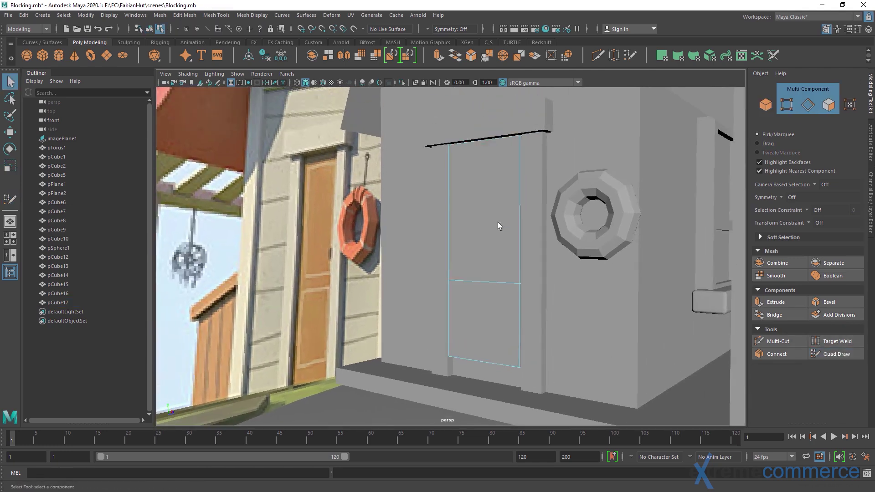
Extrude the two front faces of the door with Keep Faces Together off and an Offset of 0.03
click(490, 307)
shift+click(490, 308)
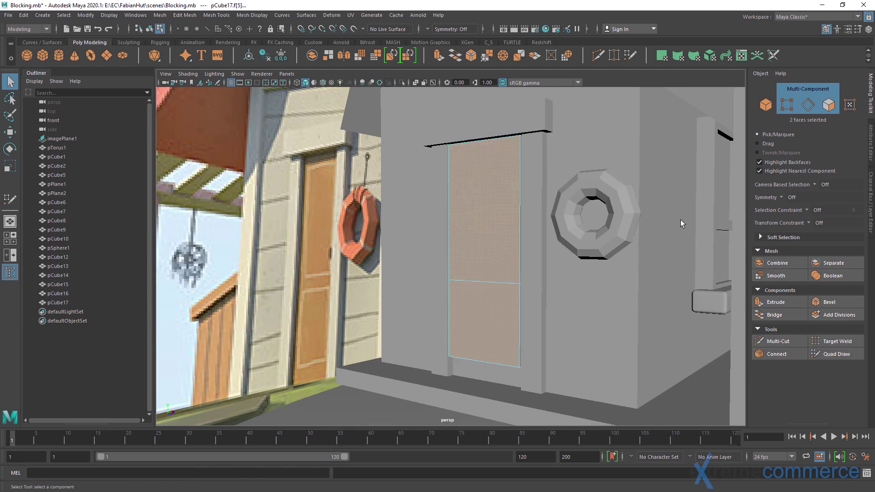
click(774, 302)
click(713, 163)
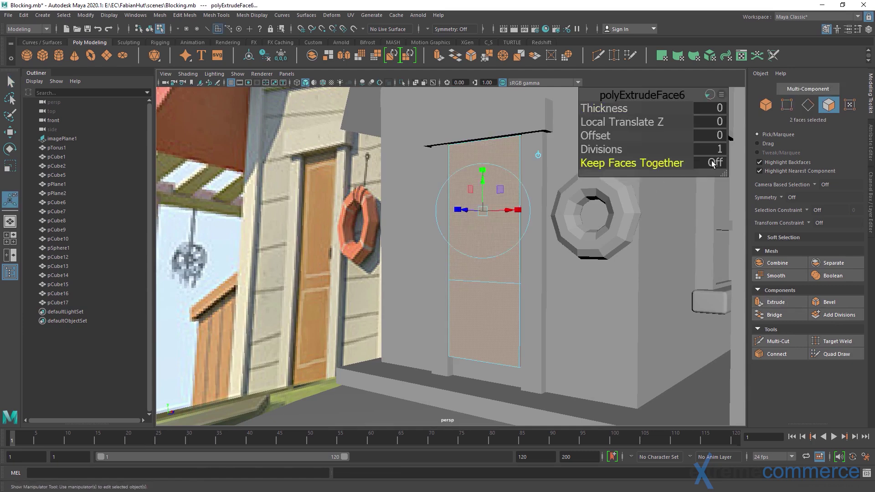
drag(606, 136, 613, 137)
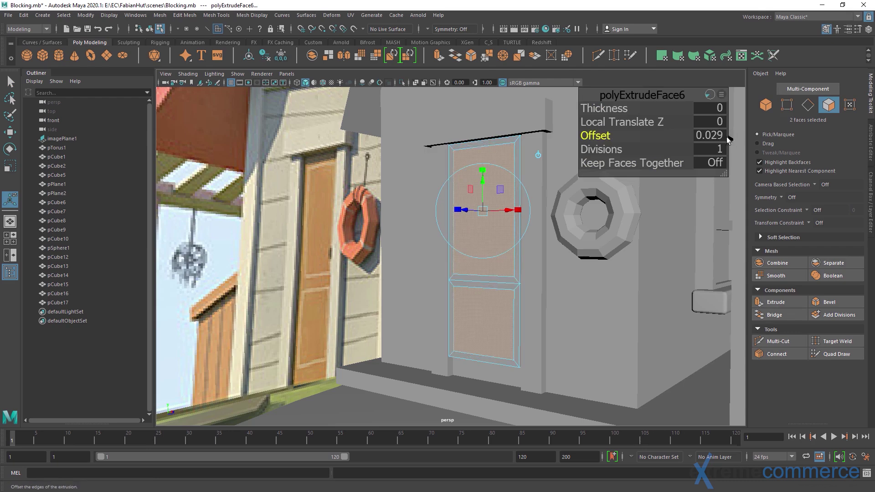
text(.03)
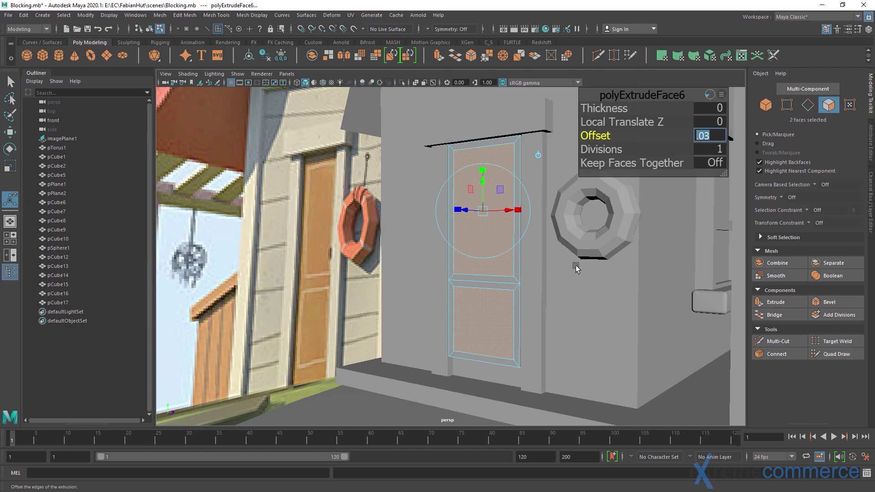
alt+drag(519, 272, 526, 269)
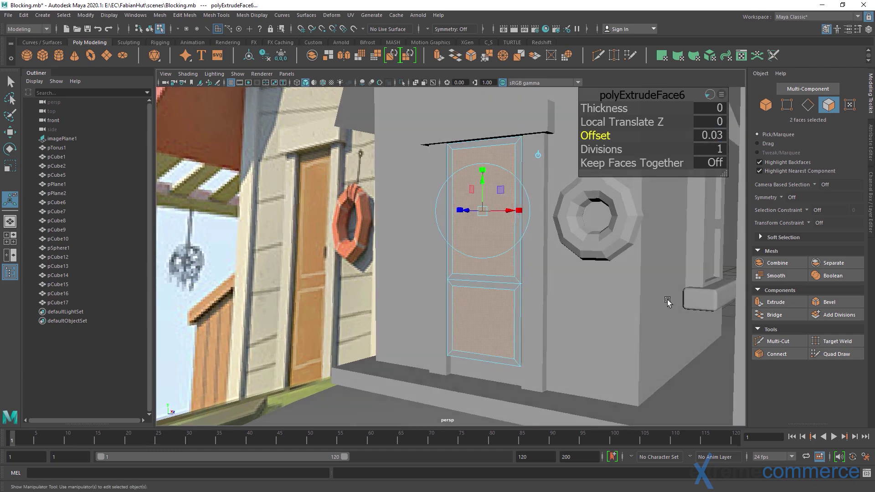
Extrude the two inset door panel faces again with an Offset of 0.016
click(777, 302)
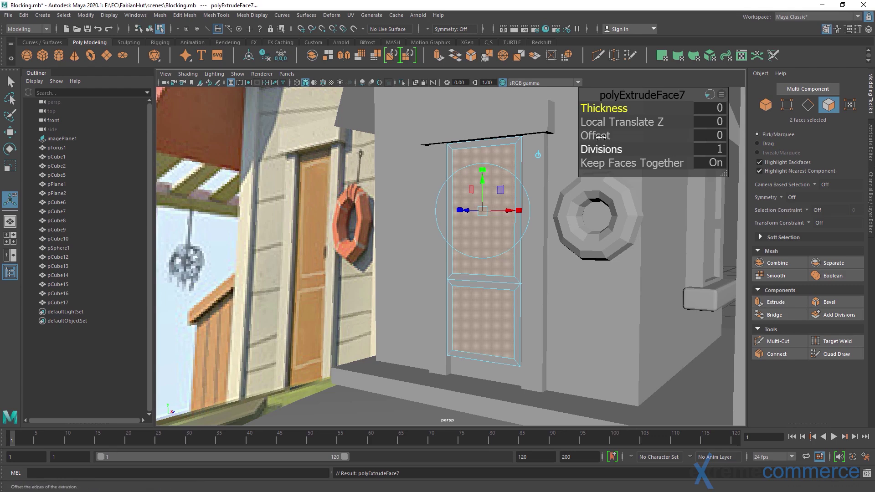
drag(605, 136, 607, 138)
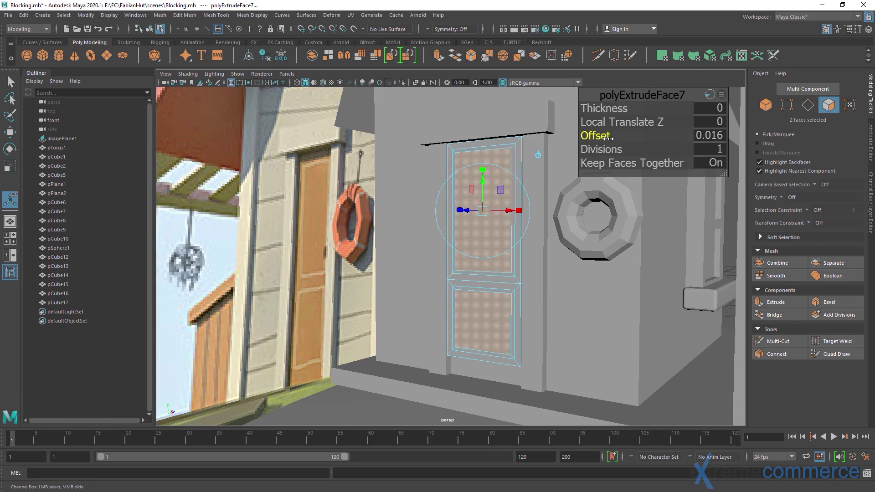
alt+drag(460, 215, 482, 215)
alt+right_drag(483, 214, 537, 287)
alt+middle_drag(537, 287, 558, 250)
alt+right_drag(559, 250, 463, 231)
alt+middle_drag(463, 231, 448, 272)
alt+drag(447, 270, 425, 287)
alt+right_drag(436, 277, 495, 292)
key(q)
Select the eight narrow border faces surrounding the upper and lower door panels
click(431, 282)
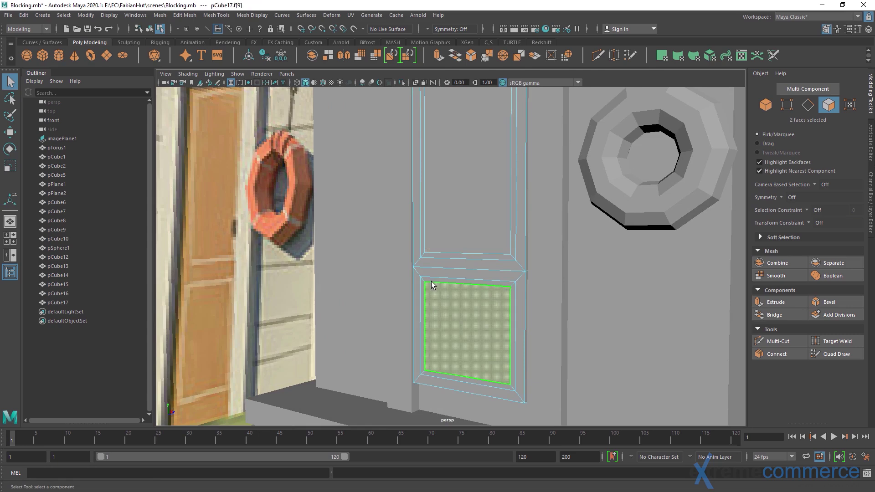
click(441, 282)
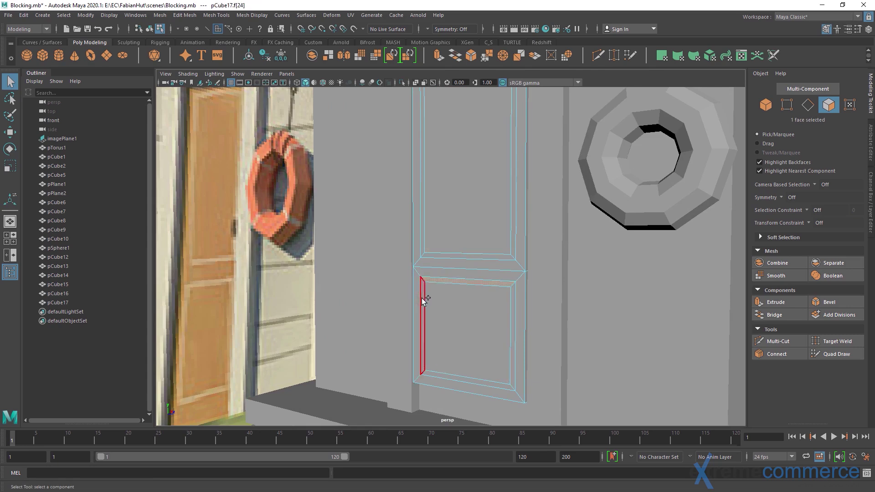
shift+click(422, 298)
shift+click(447, 378)
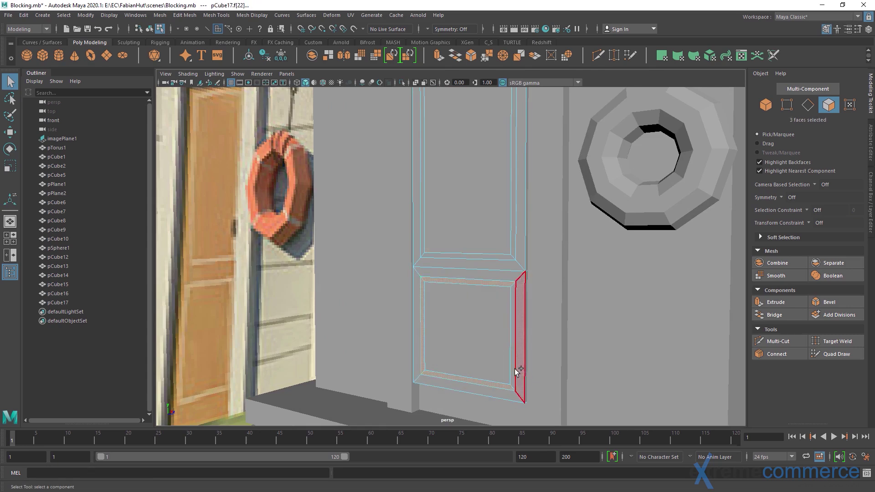
shift+click(515, 368)
shift+click(505, 257)
shift+click(515, 248)
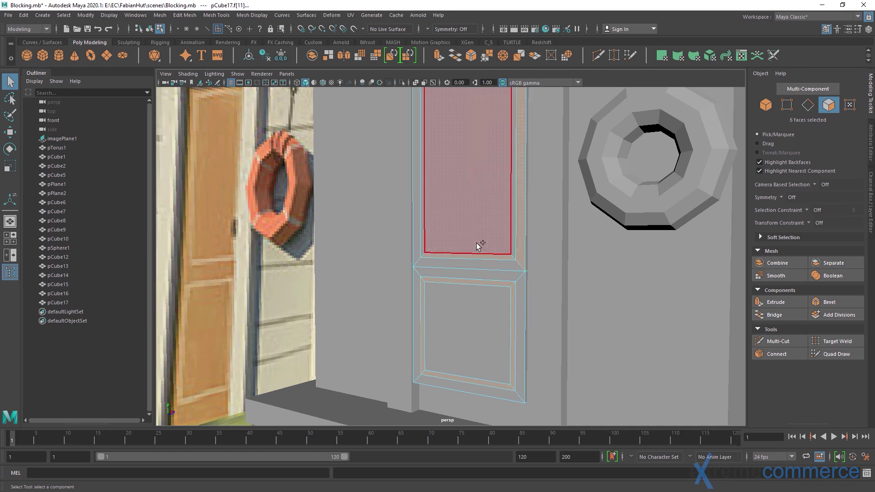
shift+click(518, 242)
shift+click(514, 242)
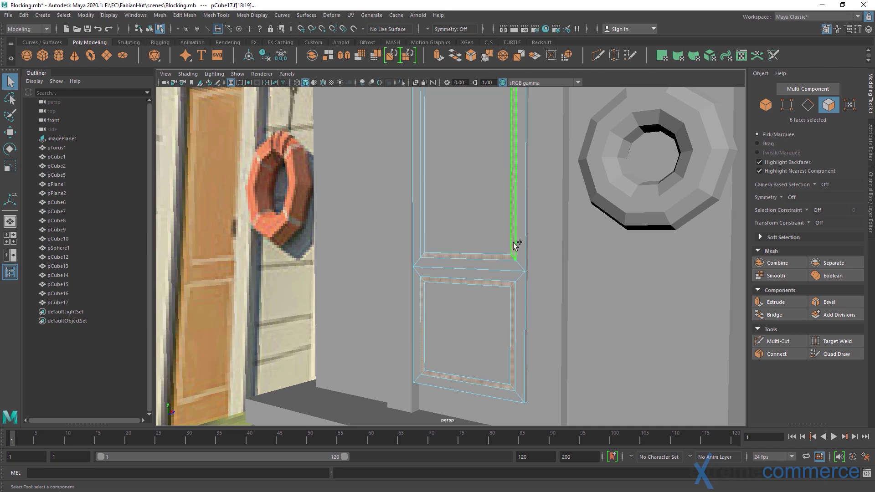
shift+click(423, 224)
alt+middle_drag(463, 245, 455, 355)
shift+click(447, 237)
Extrude the selected panel border faces inward with a Local Translate Z of about -0.009, and return to object mode with nothing selected
alt+right_drag(478, 322, 449, 321)
alt+middle_drag(449, 321, 458, 262)
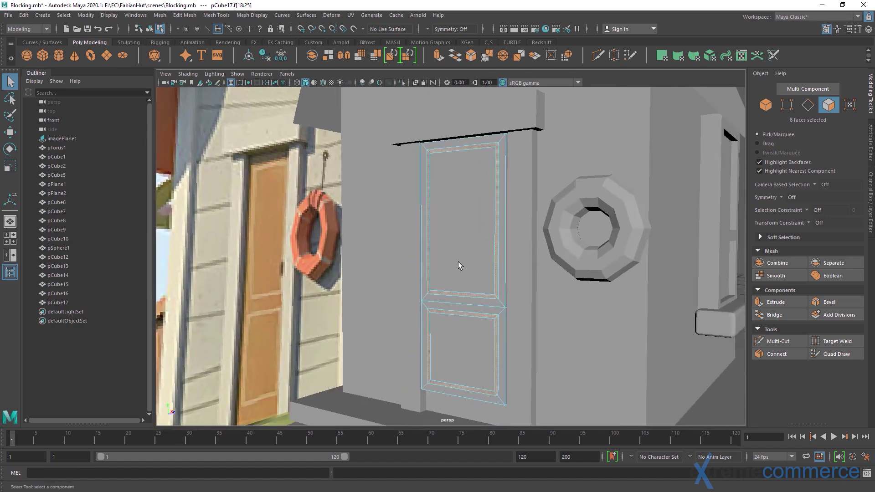
alt+drag(458, 261, 572, 289)
click(776, 303)
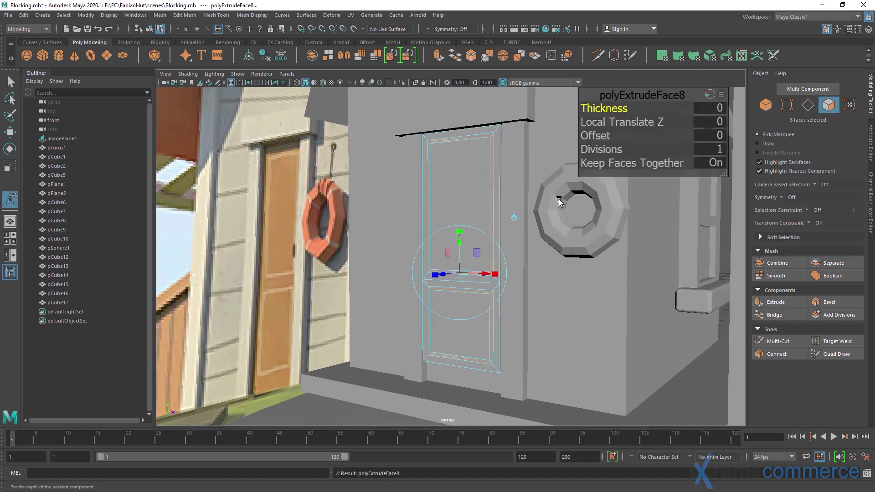
alt+right_drag(558, 200, 554, 283)
alt+drag(555, 283, 544, 287)
drag(449, 289, 454, 288)
alt+right_drag(465, 289, 477, 266)
alt+drag(477, 266, 473, 215)
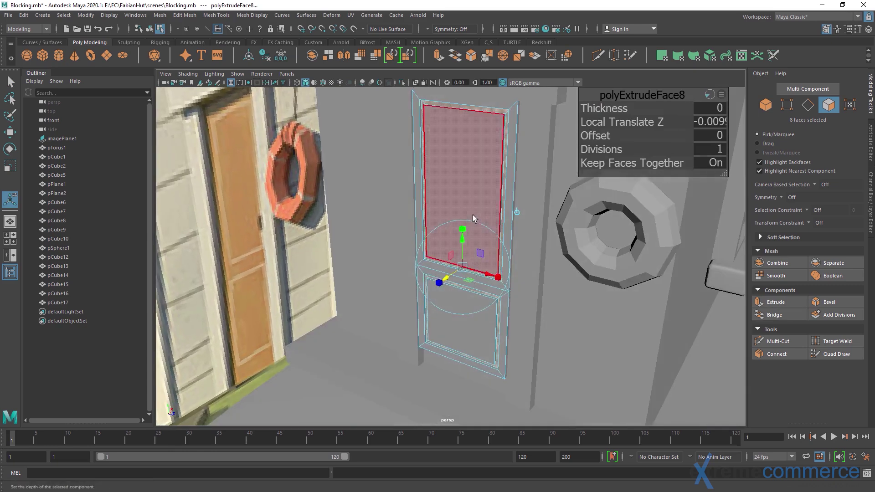
key(q)
right_drag(473, 219, 510, 184)
alt+drag(543, 236, 611, 249)
alt+right_drag(611, 248, 603, 241)
click(680, 156)
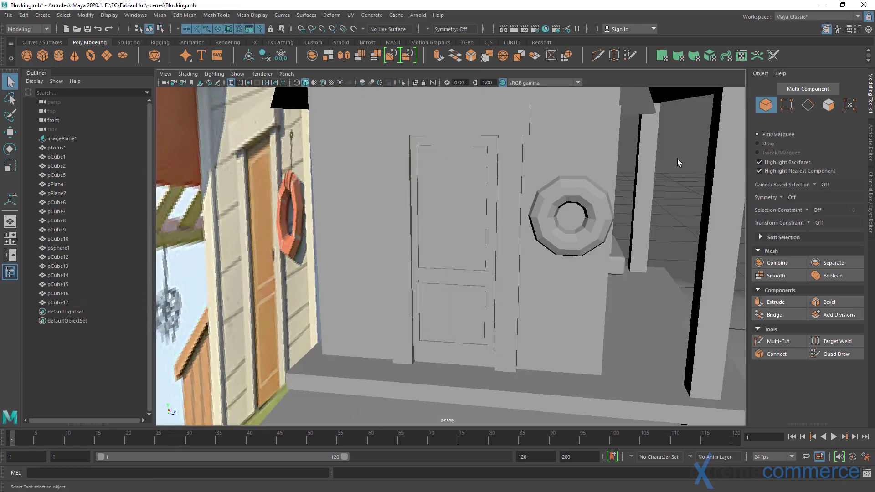
Lower the vertices of the door's middle rail slightly to match the reference proportions, and return to object mode
alt+drag(677, 158, 463, 239)
click(463, 238)
alt+middle_drag(463, 238, 463, 209)
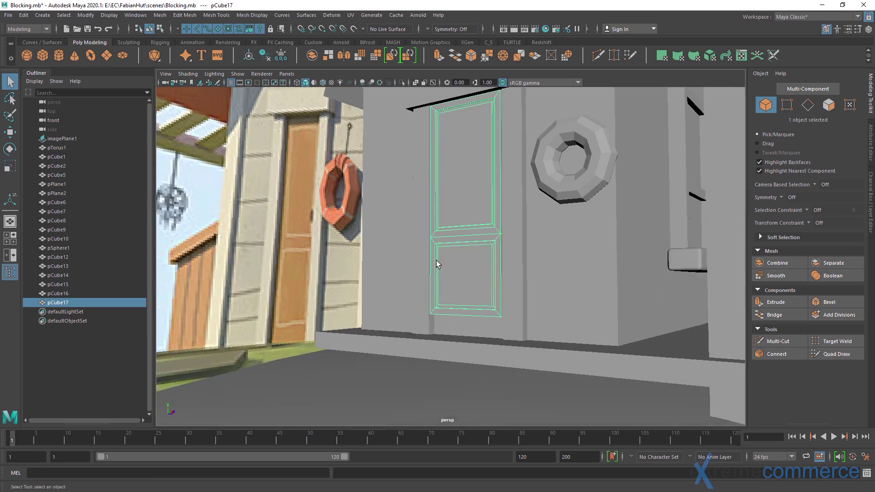
alt+middle_drag(492, 196, 492, 229)
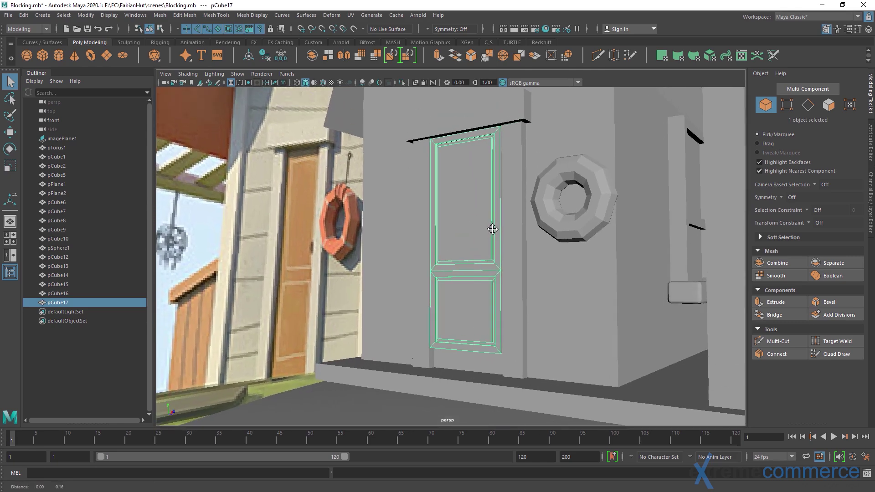
alt+drag(474, 225, 453, 227)
right_drag(452, 290, 410, 284)
drag(379, 274, 554, 338)
key(w)
drag(466, 254, 463, 273)
alt+middle_drag(452, 249, 448, 274)
key(q)
drag(390, 227, 507, 283)
key(w)
drag(463, 207, 463, 219)
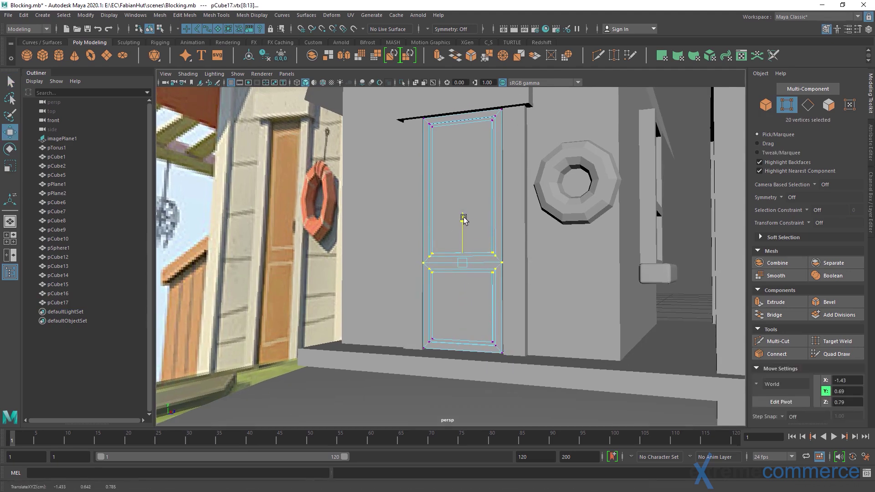
key(q)
right_drag(515, 141, 540, 116)
Show the layer editor and hide layer1
alt+right_drag(460, 214, 428, 221)
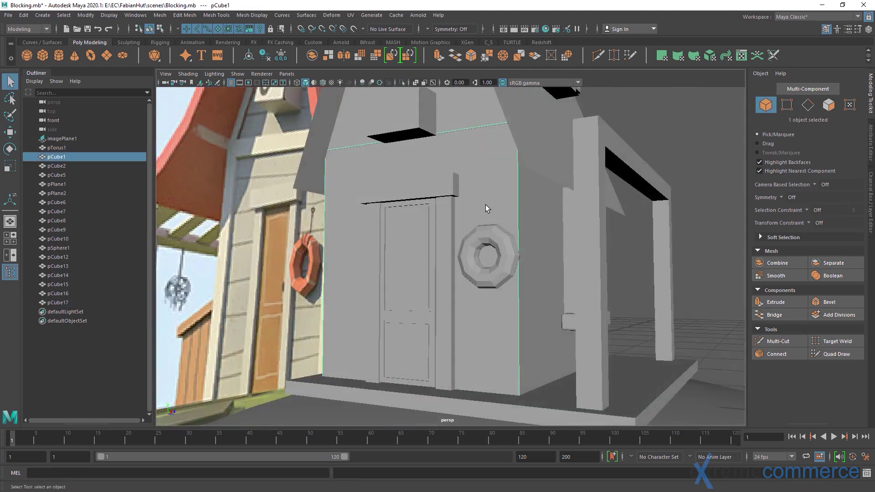
alt+right_drag(486, 205, 465, 200)
alt+middle_drag(464, 200, 465, 236)
alt+right_drag(464, 236, 443, 242)
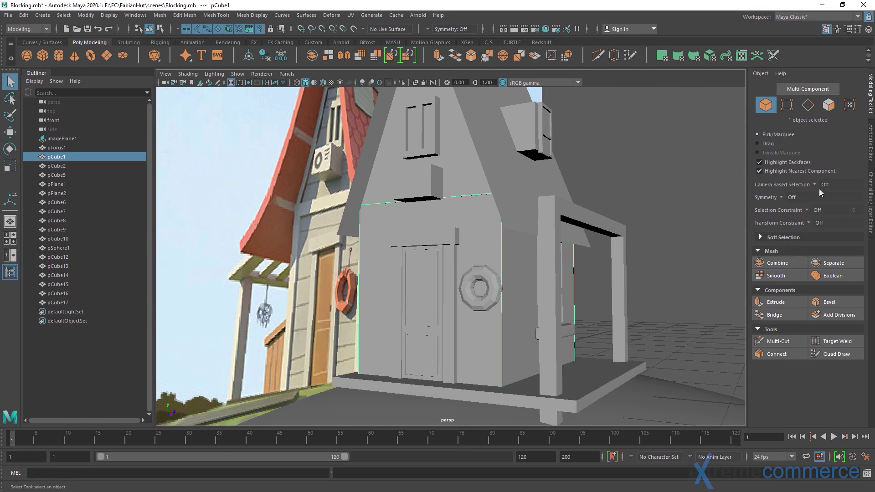
click(871, 213)
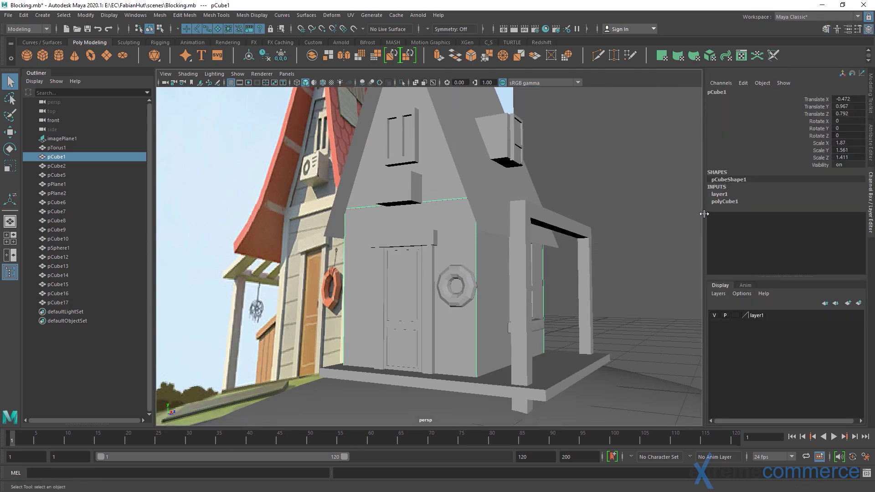
alt+drag(497, 246, 476, 254)
click(714, 316)
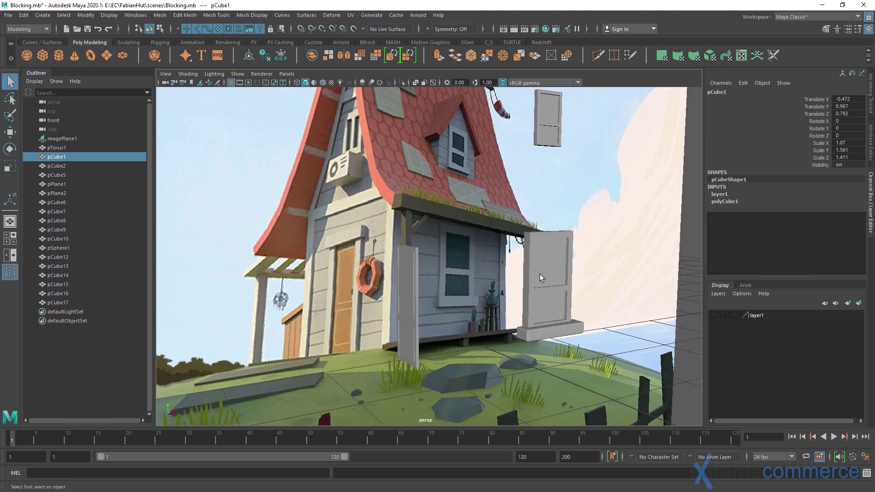
Add the door, the side window with its sill, and the upper dormer window to layer1
alt+drag(540, 275, 445, 262)
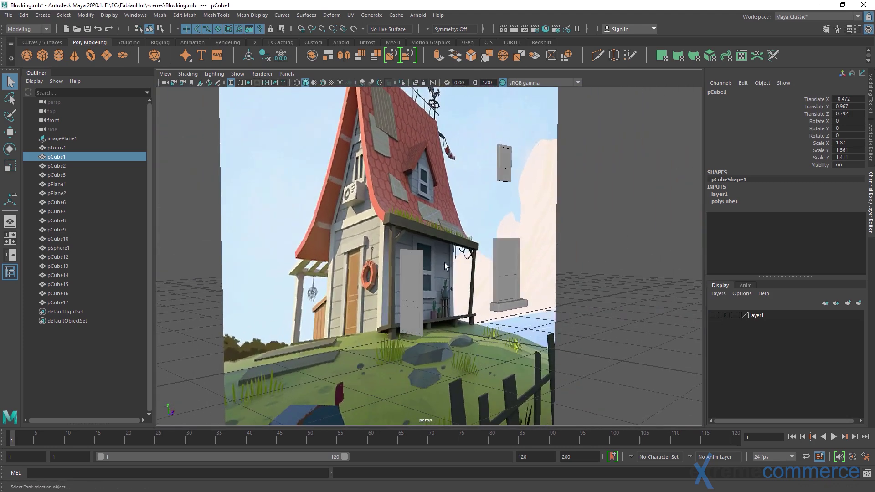
click(417, 276)
shift+click(509, 262)
shift+click(509, 305)
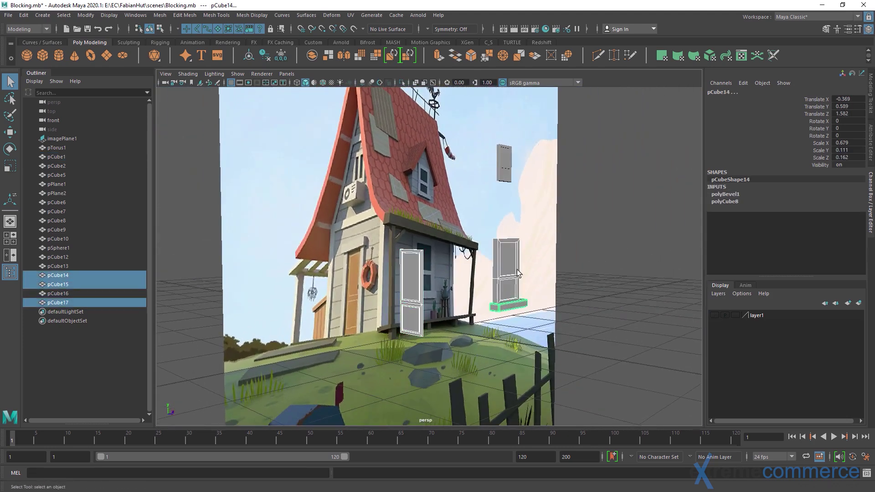
shift+click(508, 164)
right_click(760, 314)
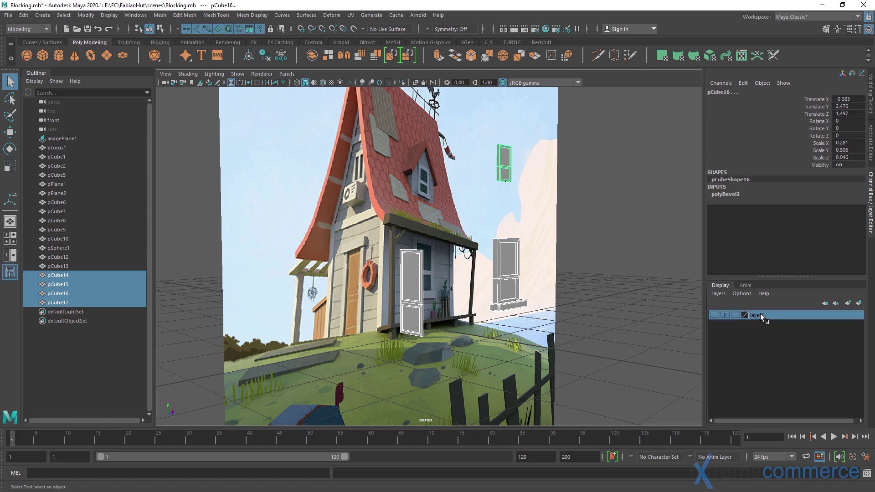
click(791, 337)
click(623, 271)
Examine the horizontal wall planks on the side and front of the hut in the reference image
alt+drag(586, 271, 384, 249)
alt+right_drag(384, 248, 402, 241)
alt+middle_drag(402, 242, 398, 257)
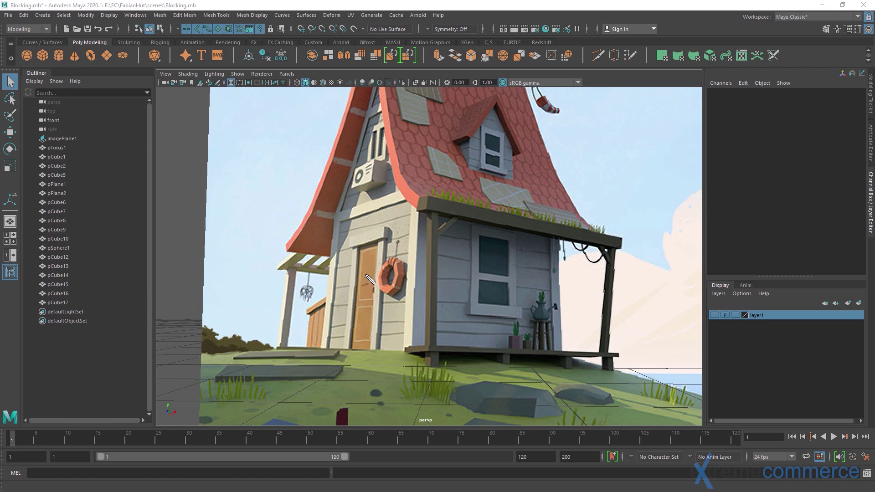
drag(429, 253, 550, 270)
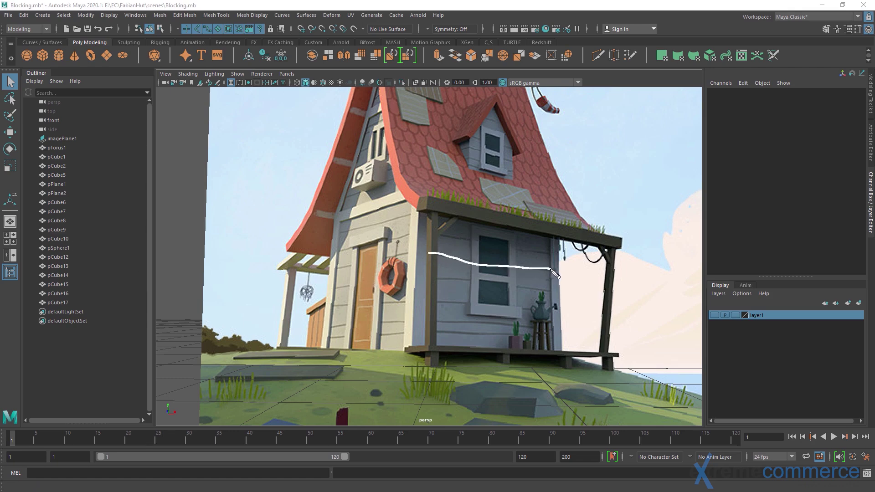
drag(425, 282, 546, 291)
drag(428, 303, 561, 312)
drag(427, 318, 556, 329)
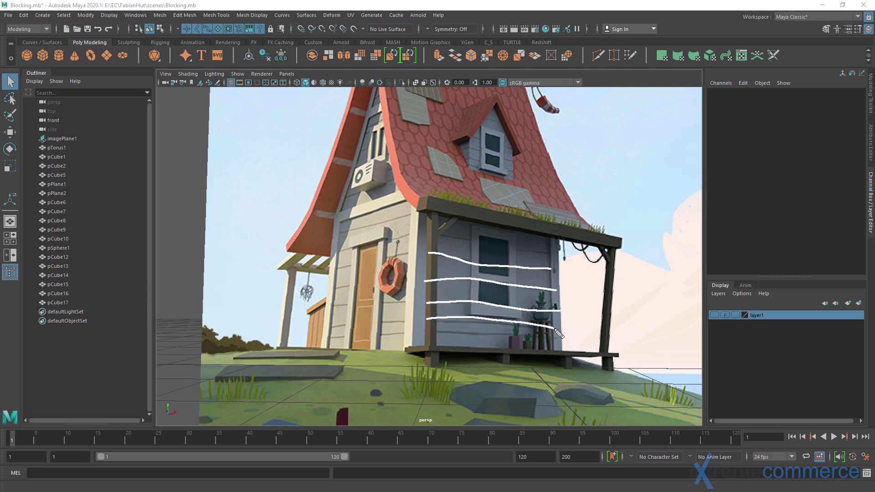
drag(418, 334, 578, 338)
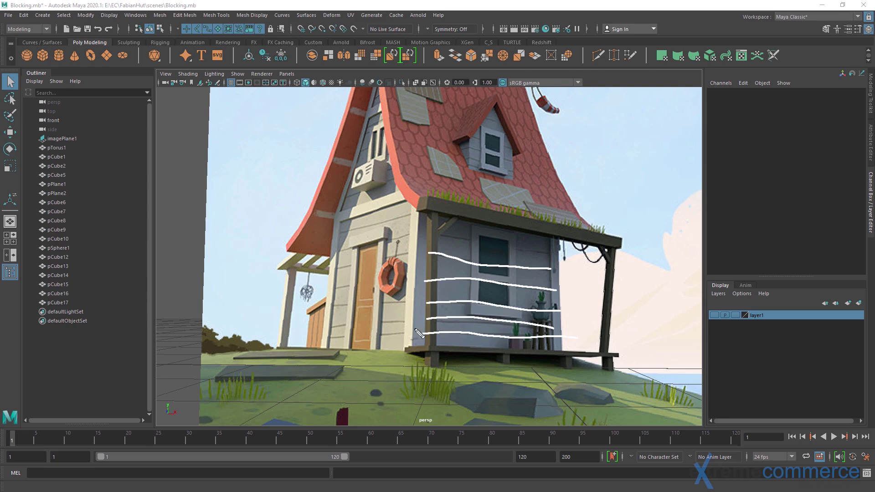
mouse_move(403, 333)
mouse_down()
mouse_move(324, 339)
mouse_move(421, 322)
mouse_move(323, 304)
mouse_move(405, 283)
mouse_move(324, 267)
mouse_up()
key(Escape)
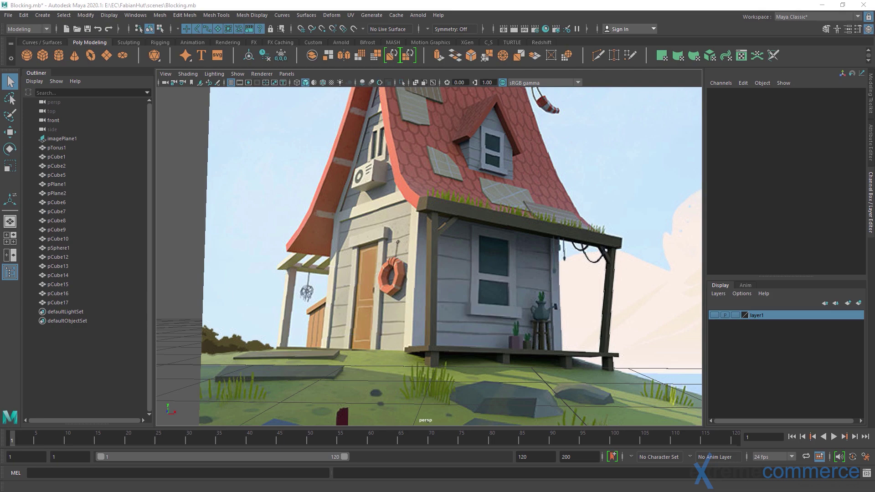
scroll(658, 315, down, 2)
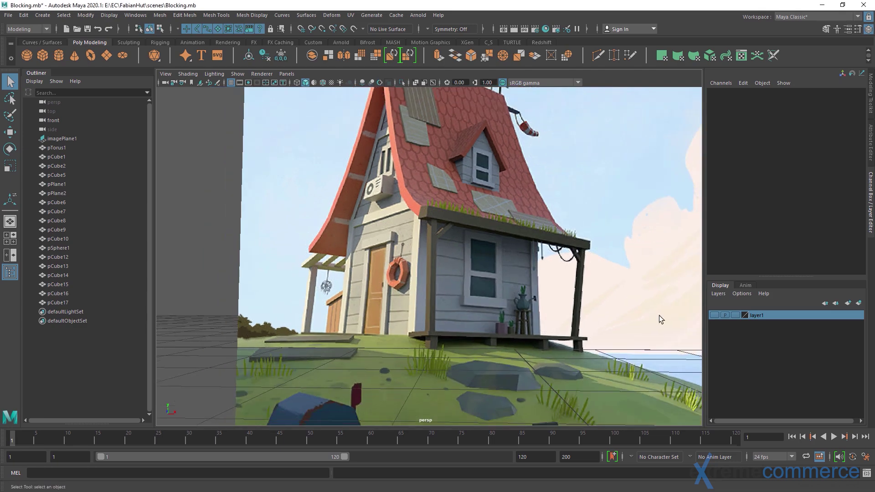
Show layer1 and widen the hut's lower wall block to scale 2.023 in X and 1.524 in Z, with Translate X at -0.412
click(715, 315)
alt+drag(587, 293, 534, 312)
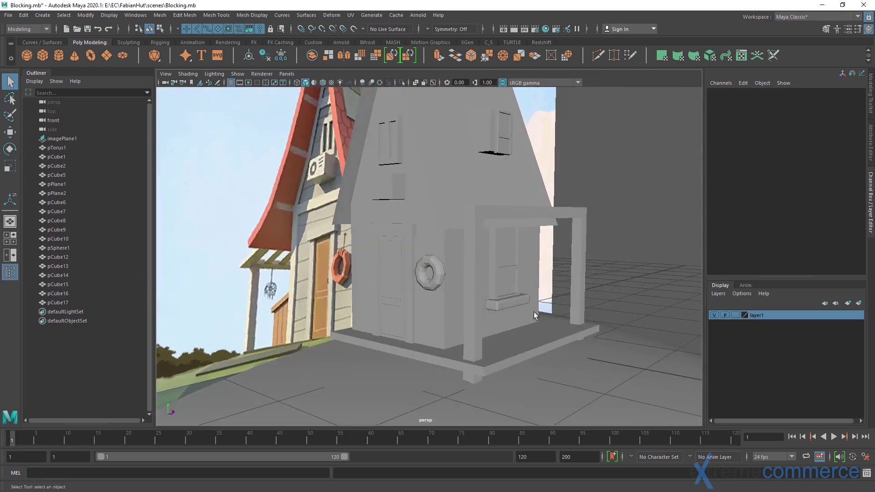
mouse_move(453, 318)
alt+mouse_down()
mouse_move(498, 323)
mouse_move(458, 319)
alt+mouse_up()
click(458, 318)
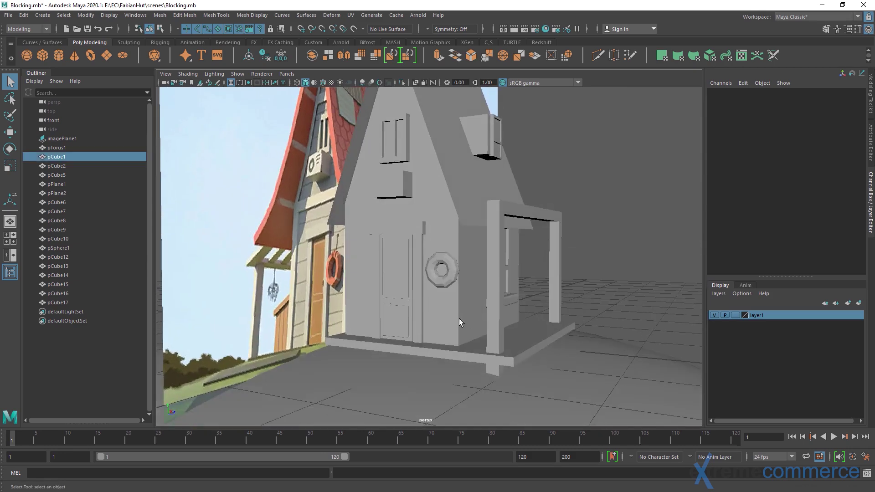
key(f)
key(r)
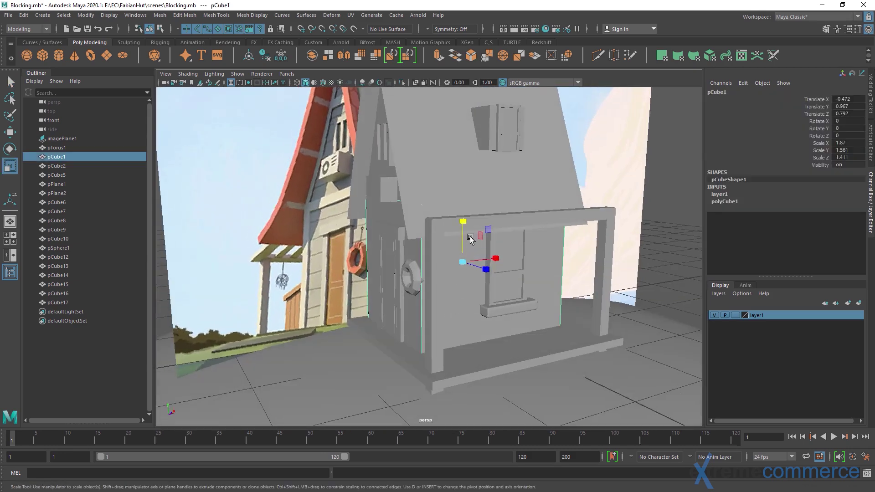
ctrl+drag(466, 223, 470, 220)
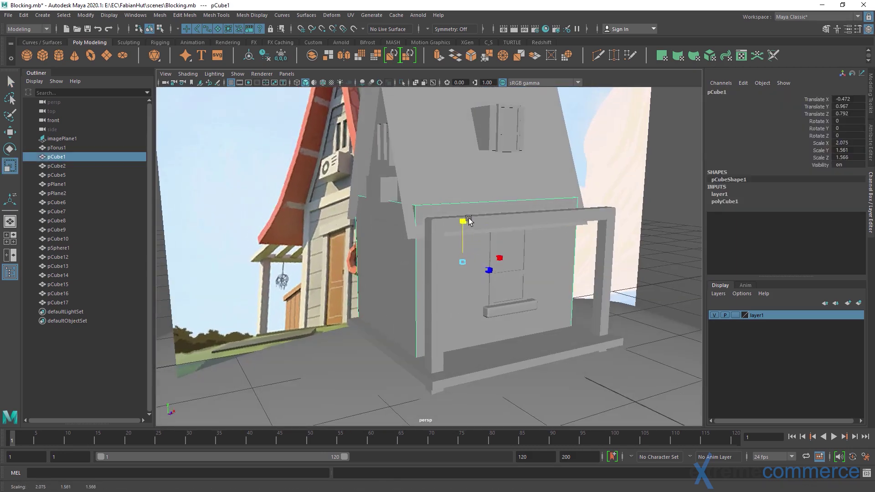
key(ctrl+z)
alt+drag(458, 255, 384, 286)
key(w)
Inspect how the lower wall block meets the roof and the upper gable wall from several sides
click(422, 240)
scroll(357, 223, down, 3)
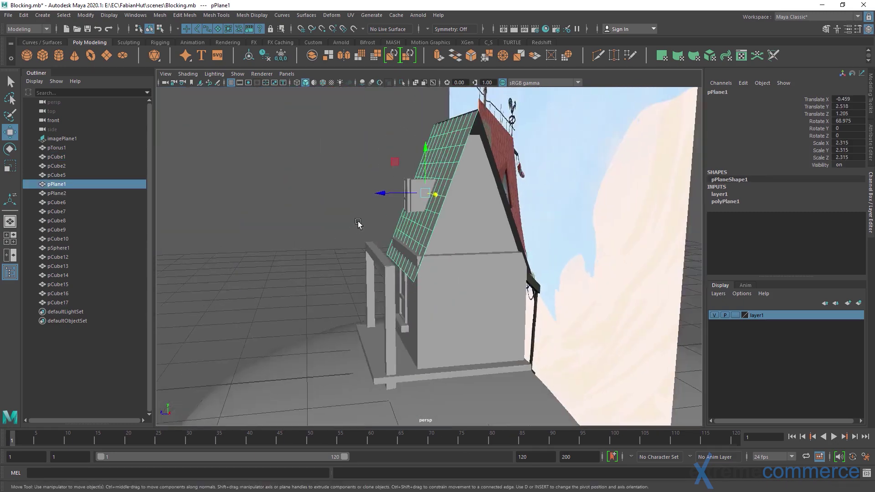
alt+drag(382, 224, 541, 226)
alt+middle_drag(423, 236, 468, 185)
alt+right_drag(469, 186, 457, 253)
alt+middle_drag(456, 252, 439, 289)
click(432, 195)
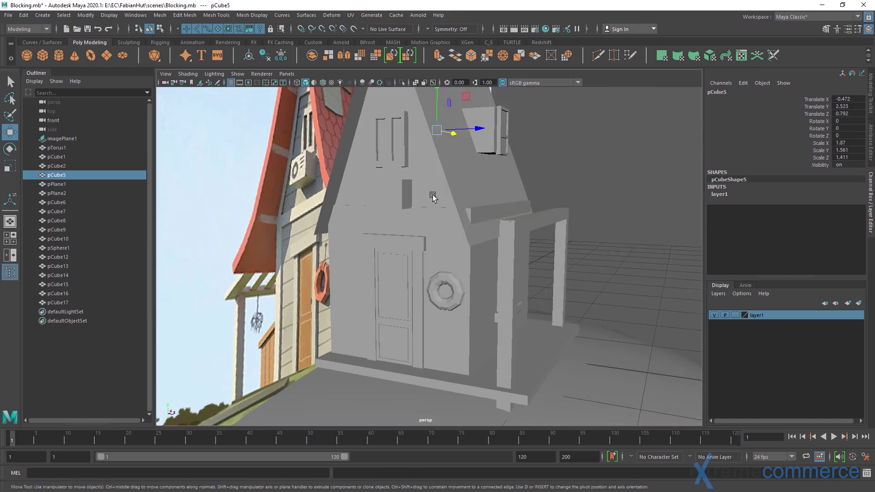
alt+drag(458, 239, 395, 249)
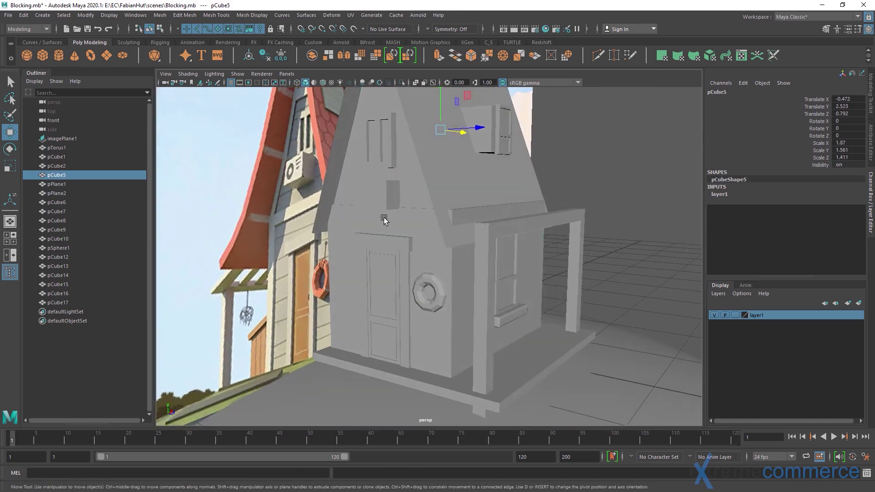
click(386, 228)
Hide layer1 and examine the corner posts and the horizontal trim board framing the front wall in the reference image
click(714, 315)
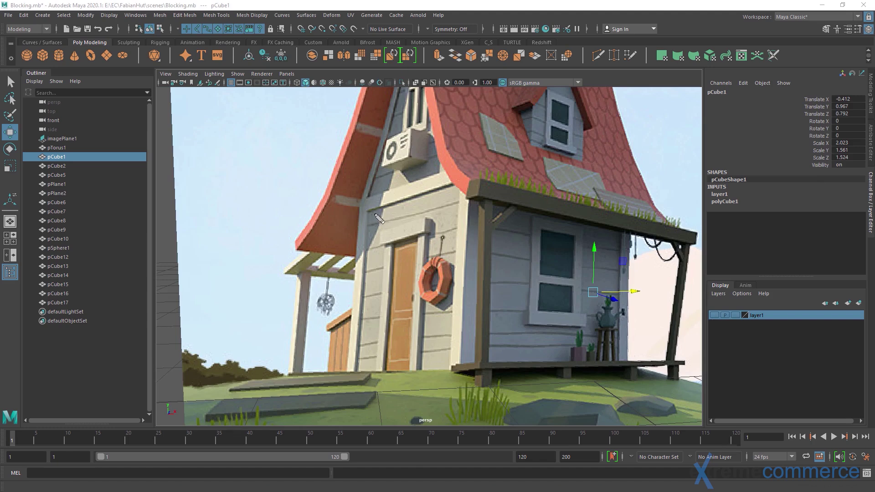
mouse_move(377, 215)
mouse_down()
mouse_move(467, 196)
mouse_move(438, 173)
mouse_move(354, 193)
mouse_move(383, 215)
mouse_move(365, 383)
mouse_move(345, 278)
mouse_move(357, 205)
mouse_up()
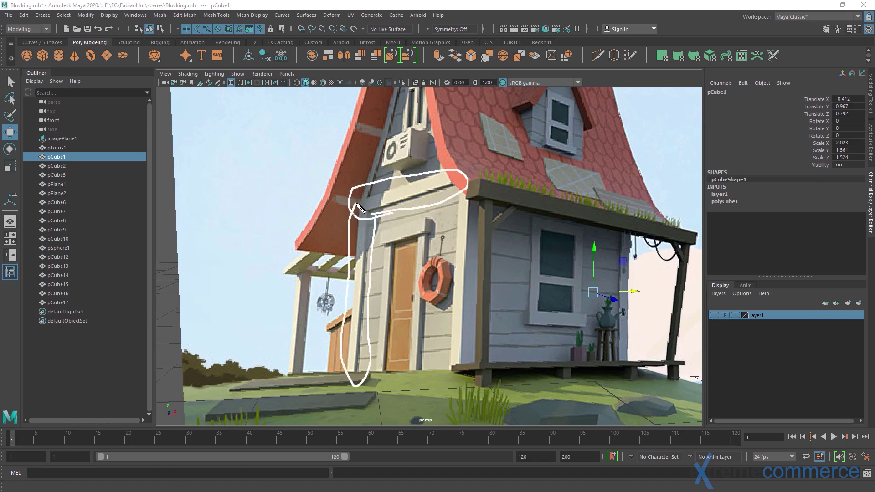
mouse_move(438, 203)
mouse_down()
mouse_move(459, 389)
mouse_move(486, 239)
mouse_move(467, 184)
mouse_up()
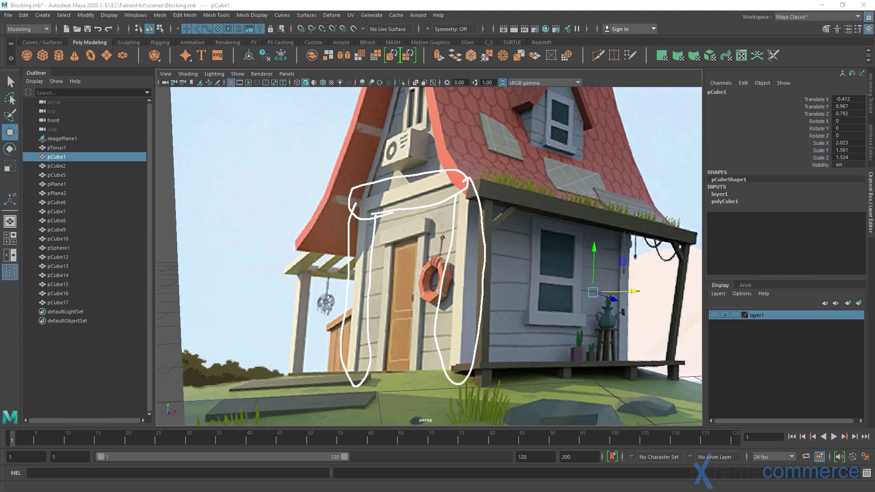
Clear the on-screen sketch marks, show layer1 again and deselect the lower wall block, keeping the whole hut in view
key(Escape)
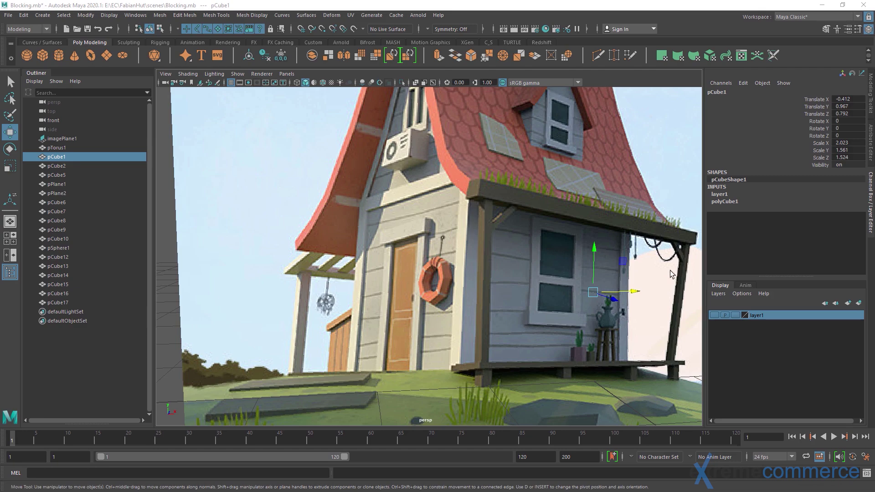
click(714, 315)
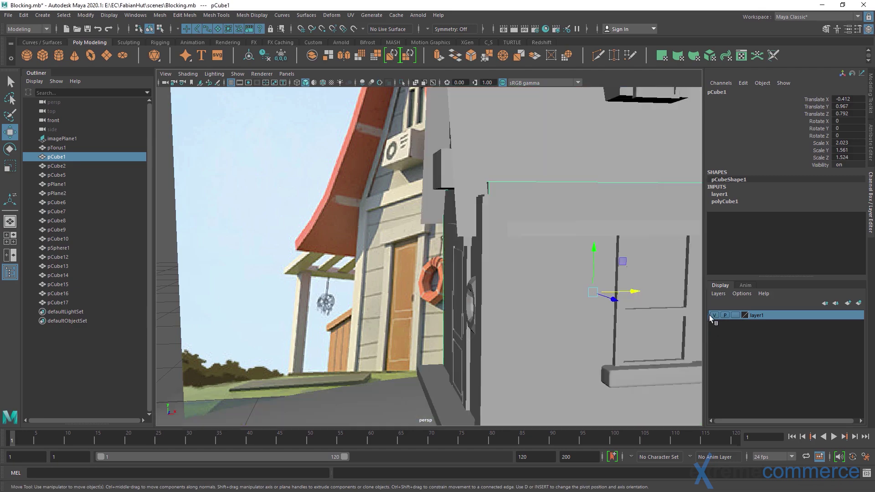
scroll(472, 268, up, 2)
alt+drag(472, 268, 439, 282)
alt+right_drag(440, 283, 448, 281)
key(q)
click(666, 244)
alt+right_drag(656, 246, 498, 258)
alt+drag(498, 258, 498, 283)
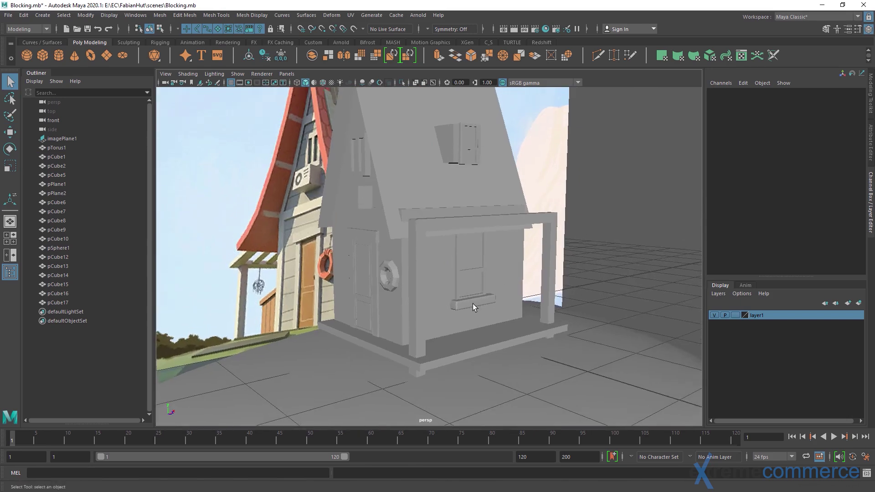
Add the hut's lower wall block to a new display layer and set that layer to Template
click(436, 281)
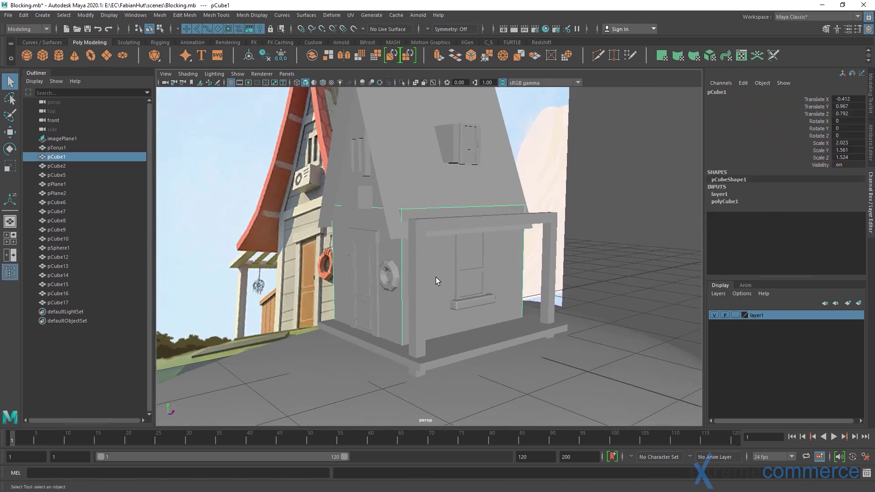
click(859, 304)
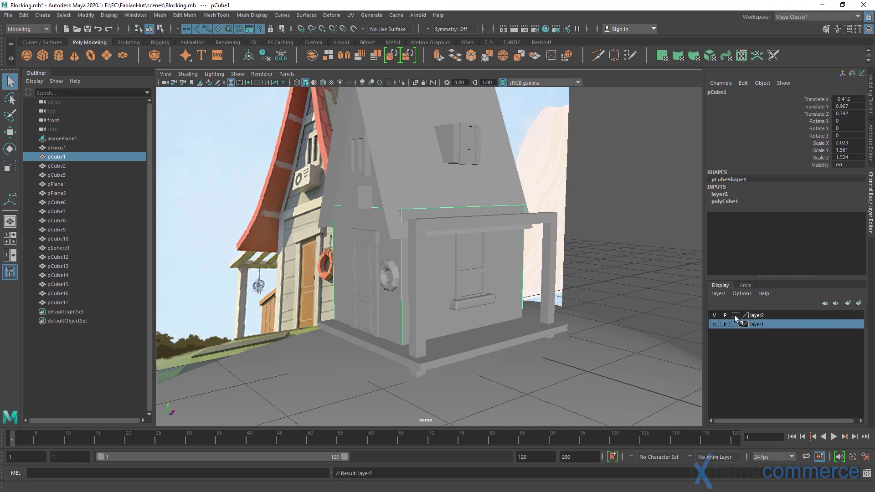
click(736, 315)
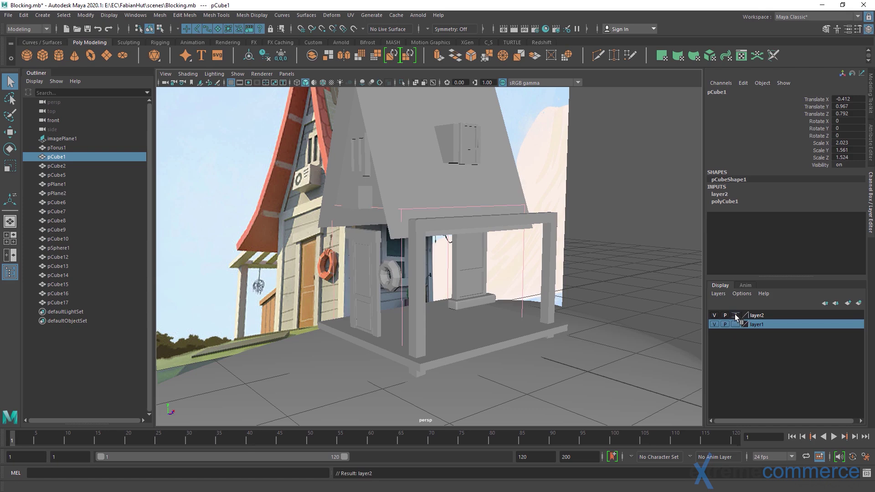
click(642, 244)
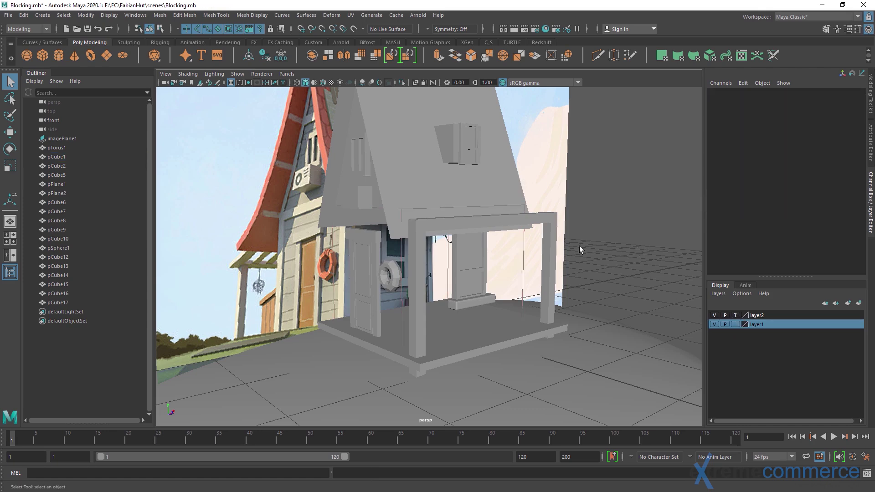
Examine the door, side window and front corner of the hut around the templated lower wall block
alt+drag(520, 264, 506, 244)
alt+right_drag(346, 283, 449, 274)
alt+middle_drag(450, 275, 446, 266)
alt+drag(445, 266, 405, 227)
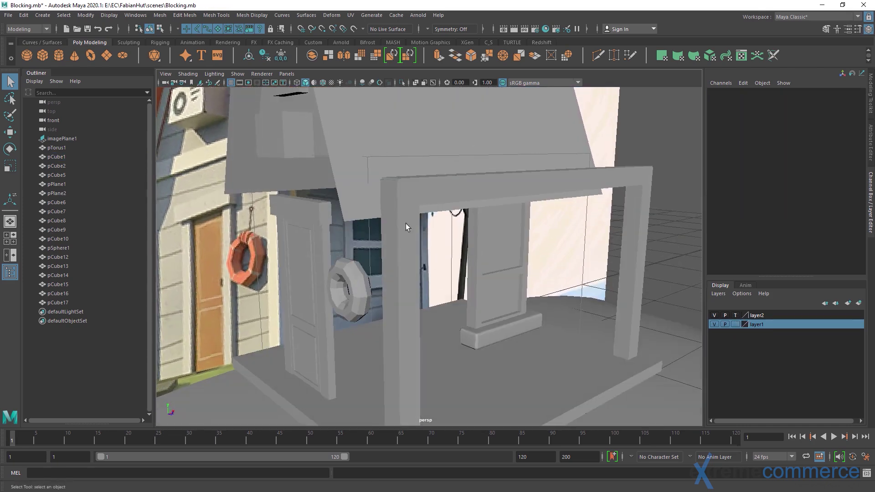
click(593, 258)
alt+drag(593, 258, 552, 249)
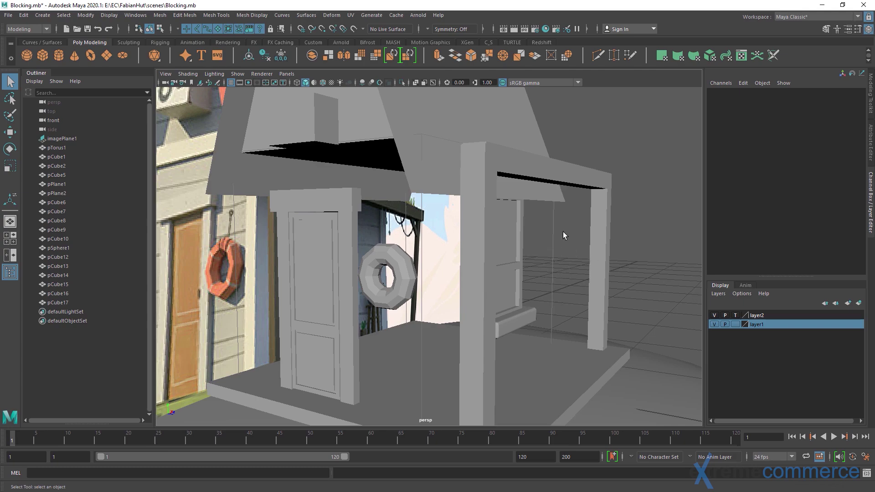
mouse_move(563, 235)
alt+mouse_down()
mouse_move(533, 219)
mouse_move(565, 226)
mouse_move(559, 244)
mouse_move(528, 223)
mouse_move(439, 228)
mouse_move(569, 227)
alt+mouse_up()
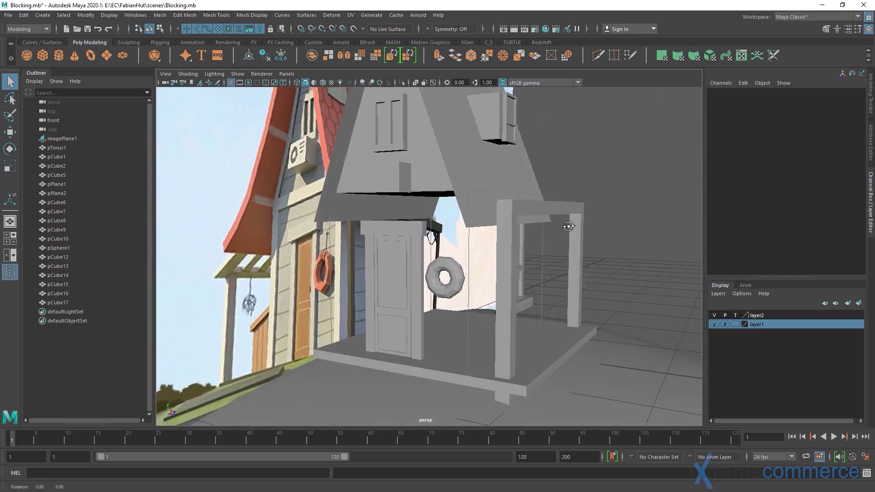
alt+right_drag(479, 248, 508, 258)
alt+middle_drag(570, 305, 549, 242)
alt+drag(549, 241, 422, 223)
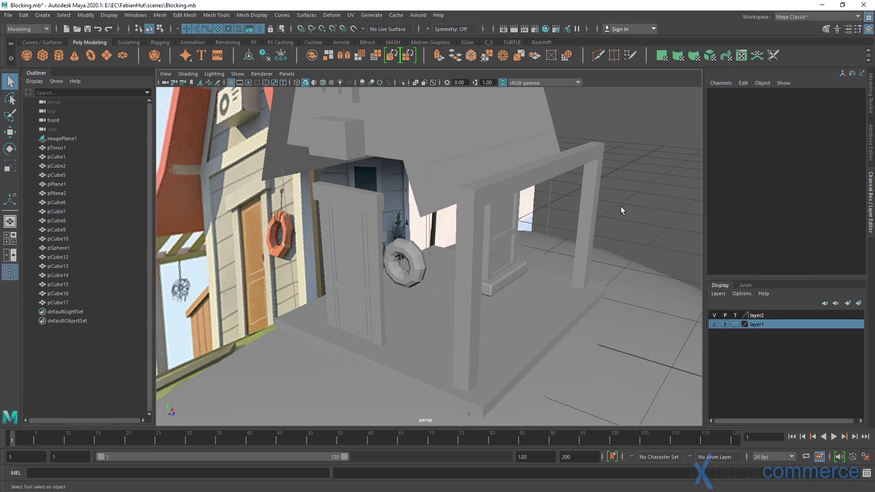
alt+drag(651, 291, 564, 257)
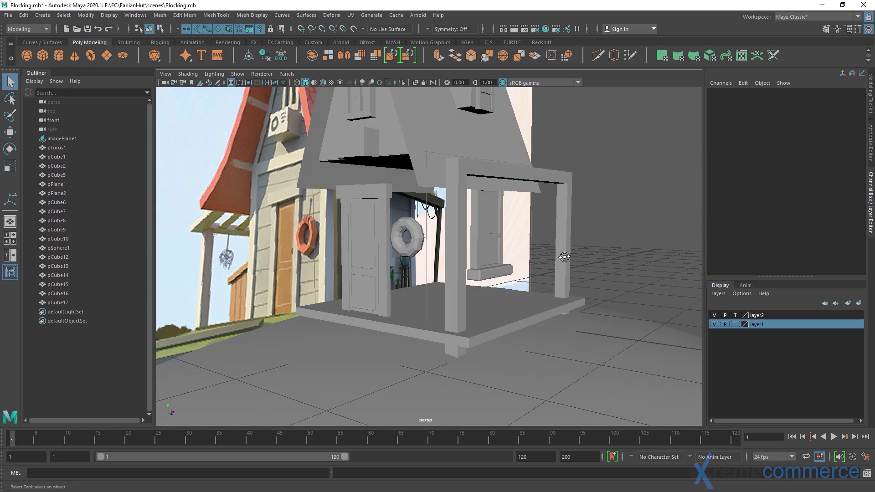
Create a polygon cube near the hut's front corner at Translate X -1.318 and Translate Z 1.594
click(43, 54)
alt+drag(442, 250, 441, 366)
key(r)
scroll(443, 255, down, 3)
key(w)
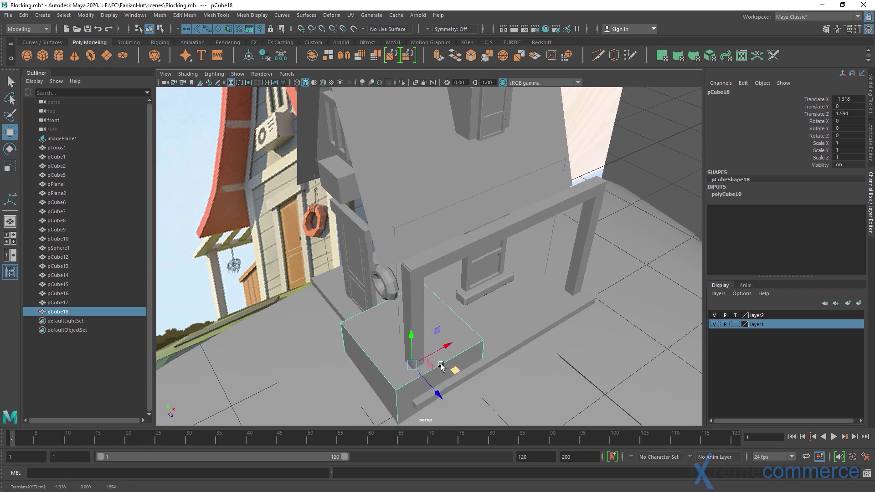
key(r)
drag(411, 338, 410, 287)
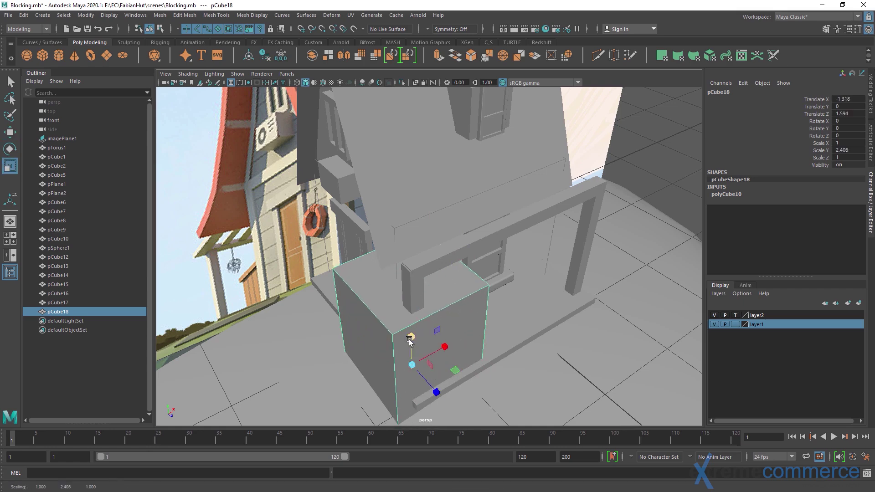
alt+drag(487, 320, 451, 330)
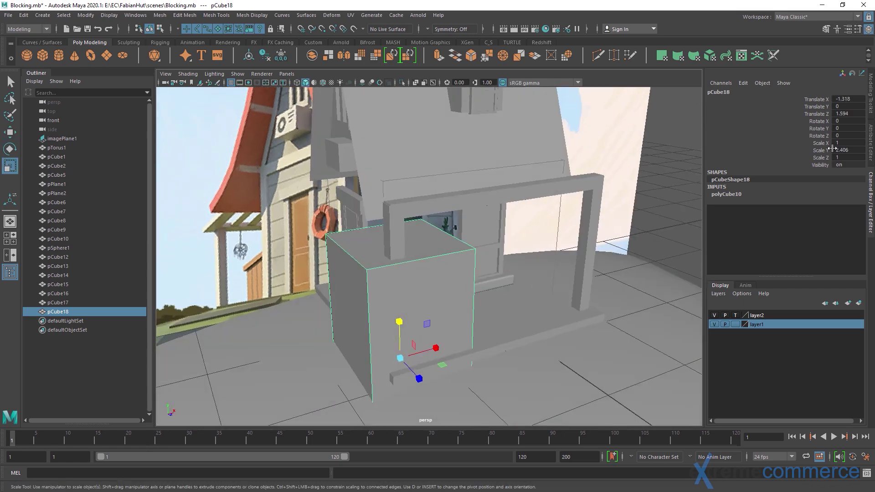
key(ctrl+z)
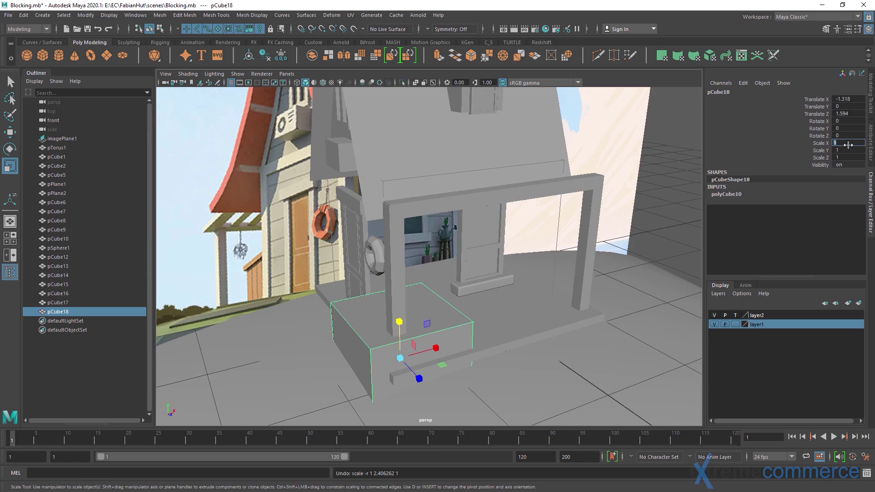
Set the new cube's scale to 0.1 in X, 10 in Y and 0.1 in Z to form a thin post
text(0.1)
key(Tab)
text(.1)
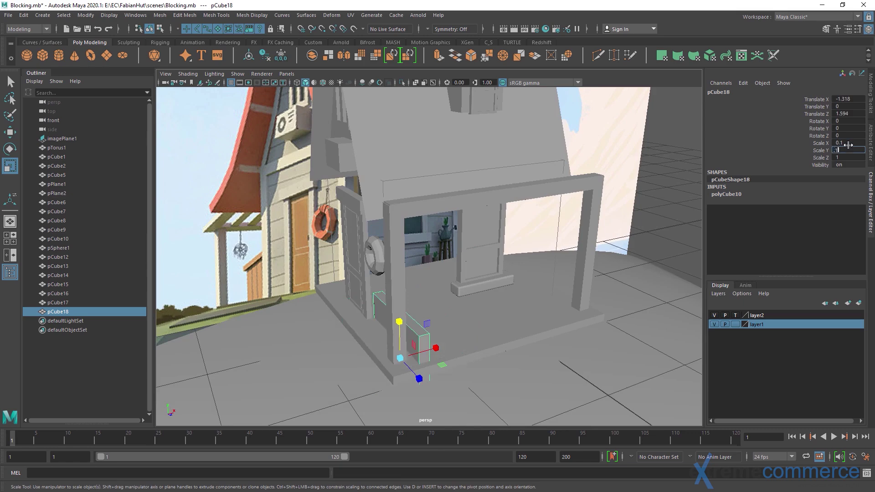
key(Tab)
text(.1)
key(Tab)
key(shift+Tab)
key(shift+Tab)
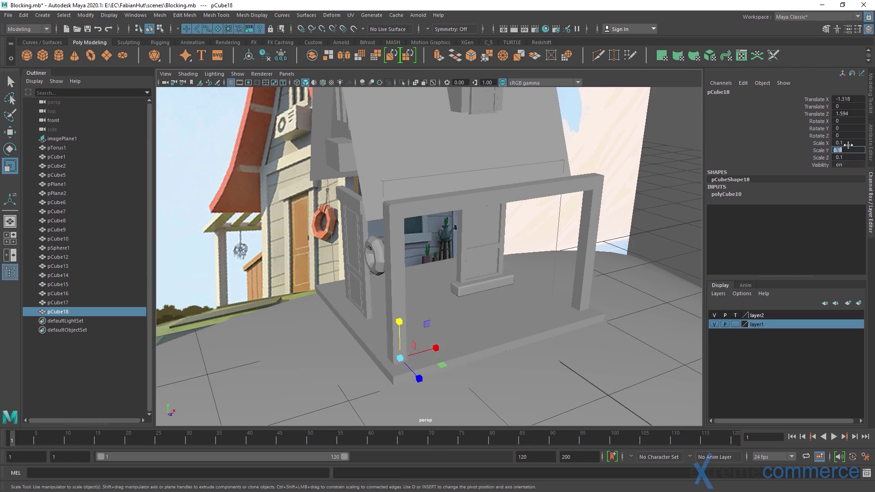
text(10)
key(Return)
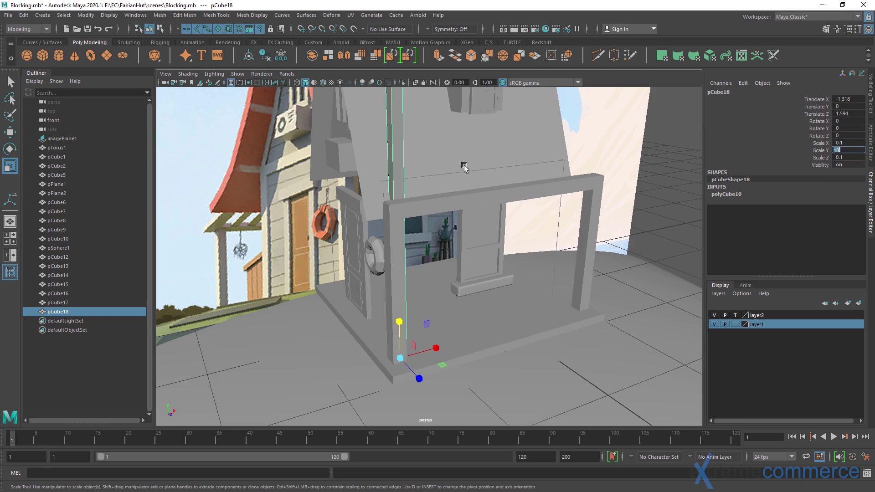
Shorten the post to about 1.525 in Scale Y and raise it to about 1.002 in Translate Y
alt+drag(464, 166, 450, 211)
key(w)
key(r)
key(w)
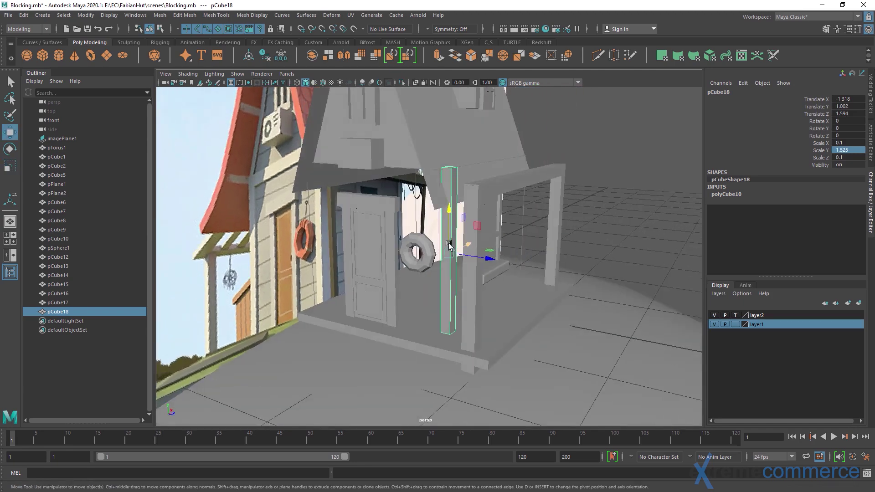
Move the post onto the hut's front wall corner at about -1.458 in Translate X and 1.549 in Translate Z
alt+drag(458, 246, 493, 283)
alt+right_drag(492, 283, 498, 229)
drag(498, 223, 403, 303)
alt+drag(404, 303, 749, 245)
Thicken the corner post to 0.15 in Scale X and Scale Z
key(r)
double_click(856, 141)
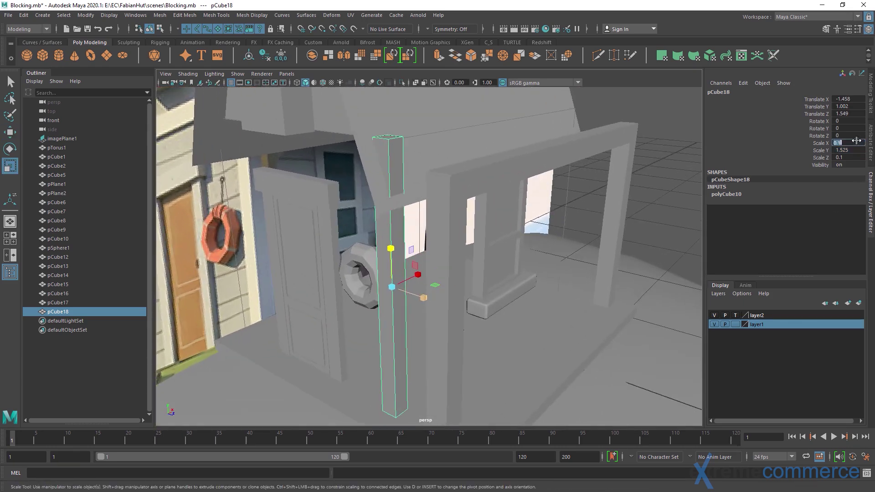
text(0.15)
key(Tab)
key(Tab)
text(0.15)
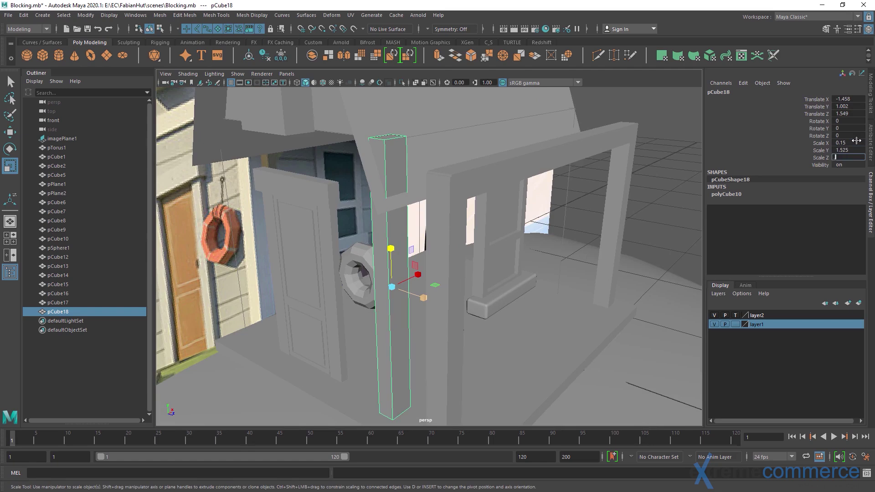
key(Return)
Set the corner post's Scale Y to 1.6 and check its fit against the roof and the reference image
alt+right_drag(553, 183, 450, 169)
alt+drag(449, 169, 447, 155)
click(400, 170)
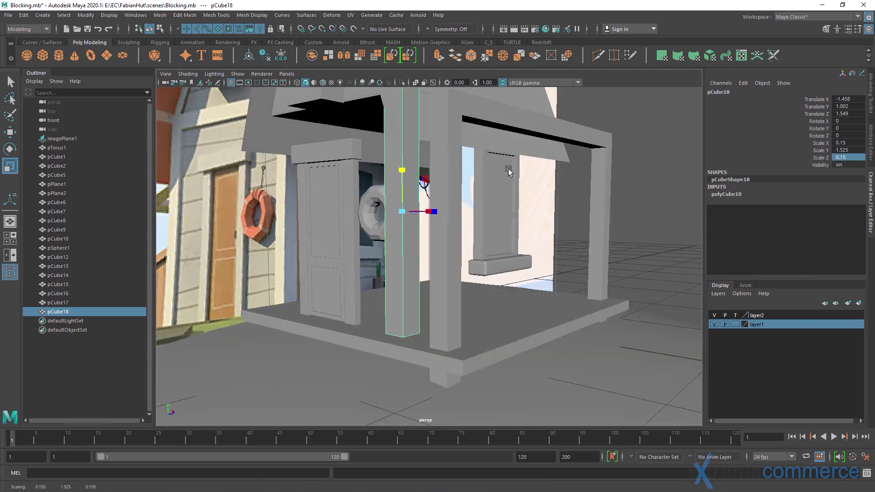
double_click(848, 149)
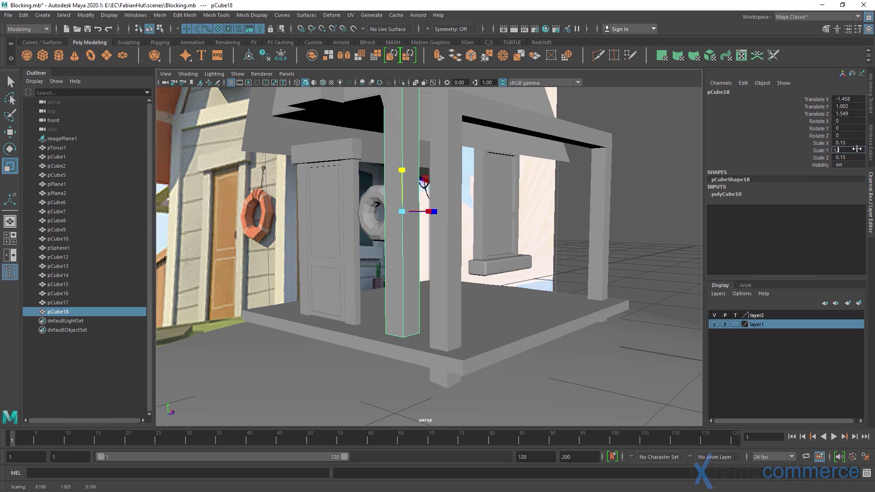
alt+middle_drag(490, 189, 490, 213)
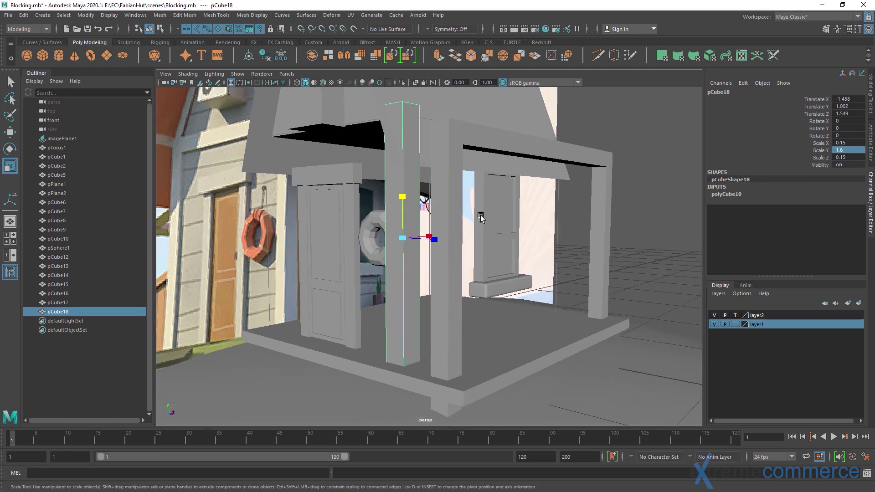
alt+drag(459, 227, 448, 265)
alt+middle_drag(436, 272, 488, 237)
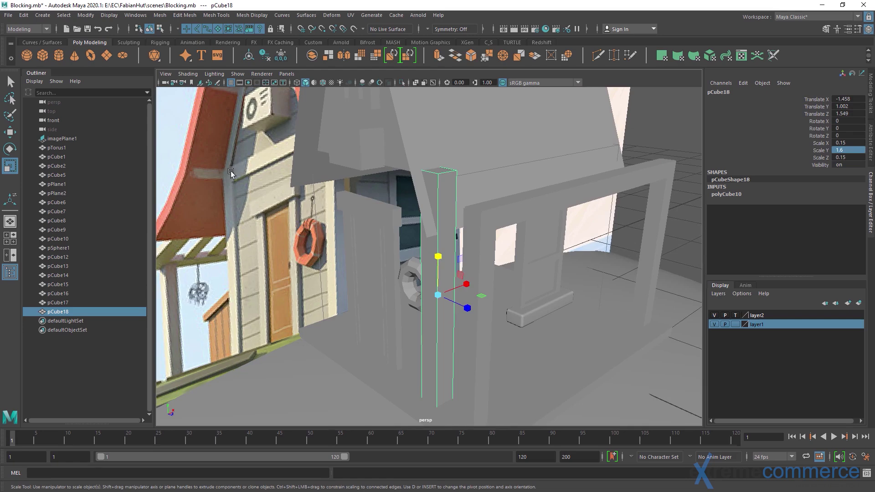
Duplicate the corner post and move the copy to the far corner of the side wall, at about 0.614 in Translate X
alt+drag(408, 305, 631, 251)
key(ctrl+d)
key(w)
alt+drag(546, 258, 398, 296)
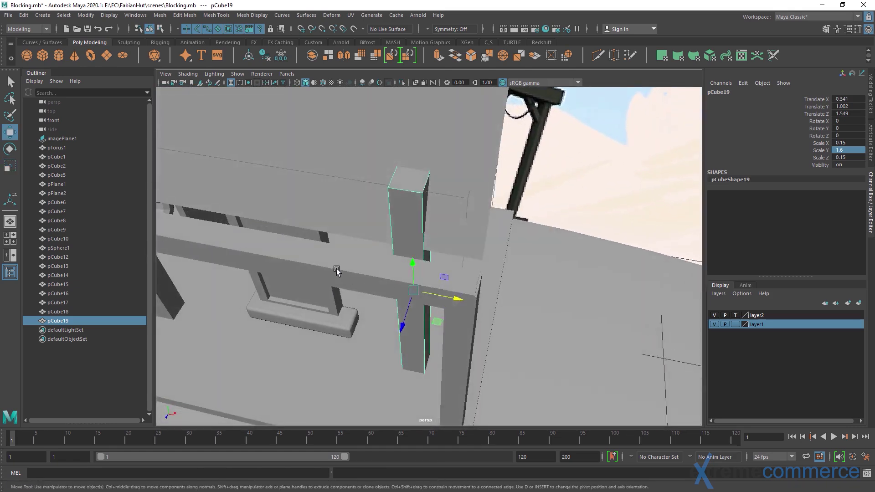
middle_drag(336, 269, 383, 295)
alt+right_drag(382, 295, 333, 274)
alt+middle_drag(332, 274, 438, 271)
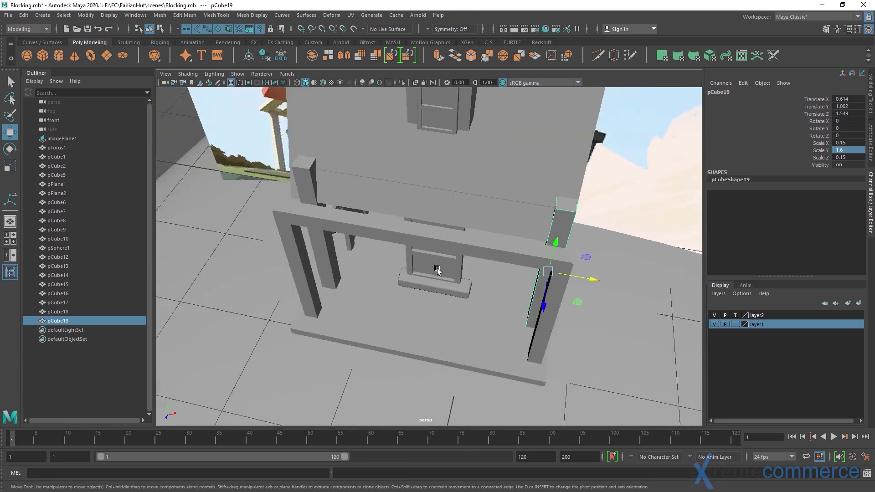
Put the porch frame's two posts and top beam on a new display layer and hide that layer
alt+drag(438, 272, 467, 261)
alt+right_drag(466, 261, 449, 257)
alt+middle_drag(449, 257, 474, 277)
alt+drag(474, 277, 497, 239)
key(q)
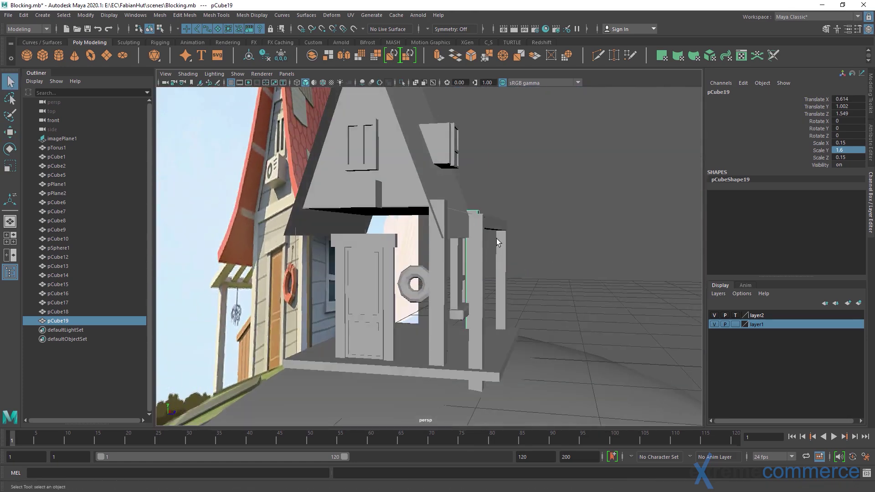
click(491, 227)
shift+click(480, 242)
shift+click(503, 250)
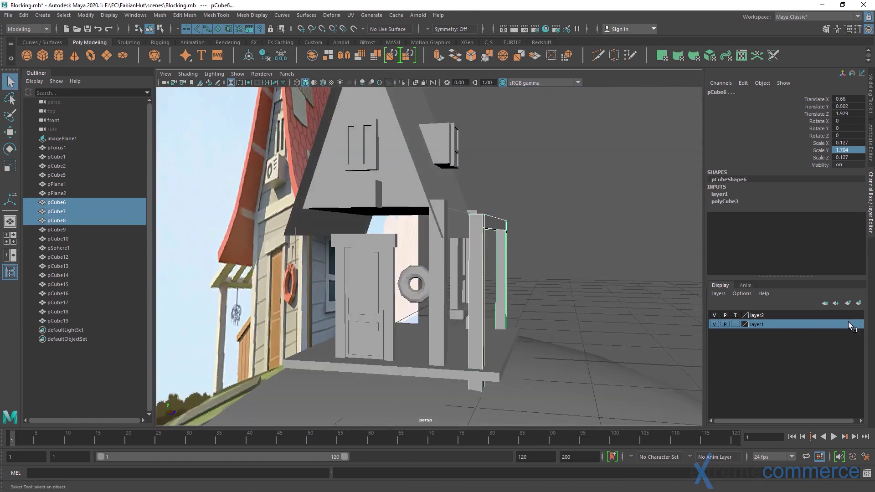
click(861, 302)
click(714, 315)
Return layer2 to normal display and select the hut's lower wall block
alt+drag(552, 286, 501, 291)
mouse_move(571, 287)
alt+mouse_down()
mouse_move(532, 289)
mouse_move(571, 303)
alt+mouse_up()
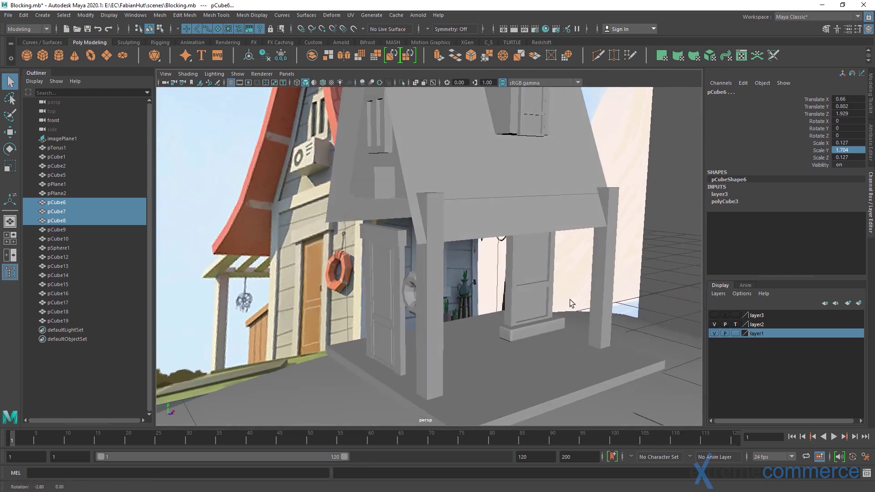
click(736, 324)
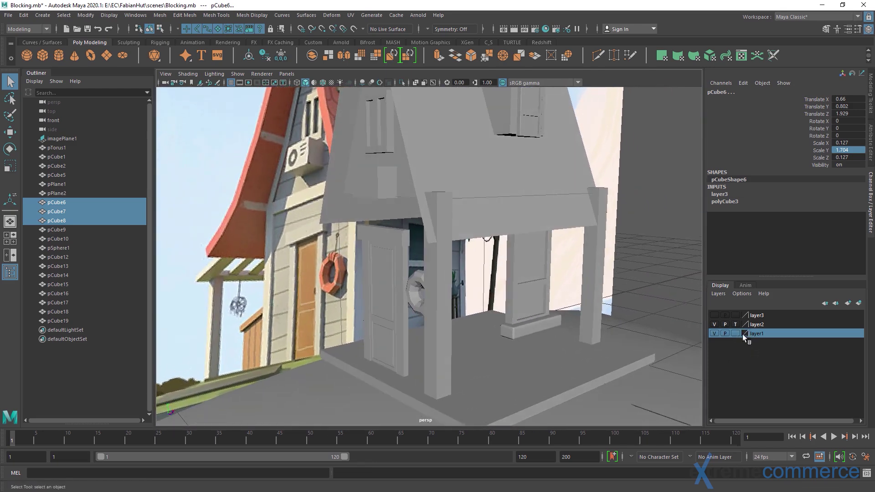
click(735, 324)
alt+drag(561, 321, 574, 312)
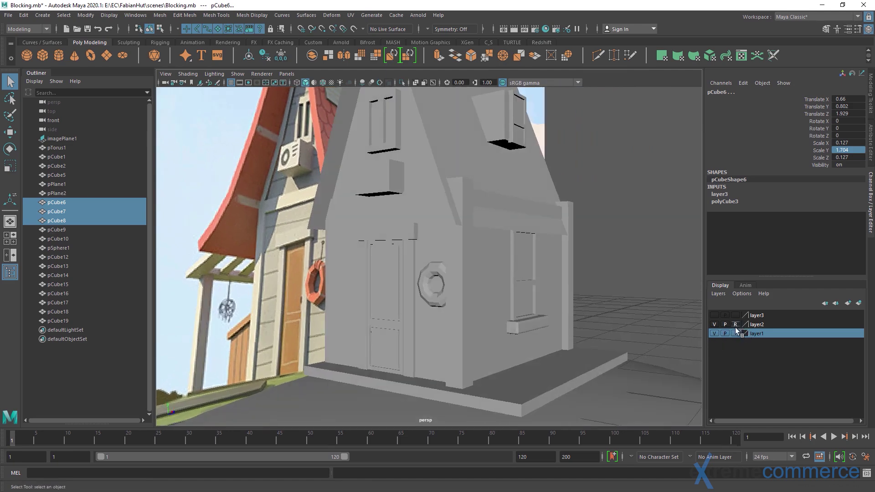
alt+drag(664, 285, 536, 313)
click(477, 292)
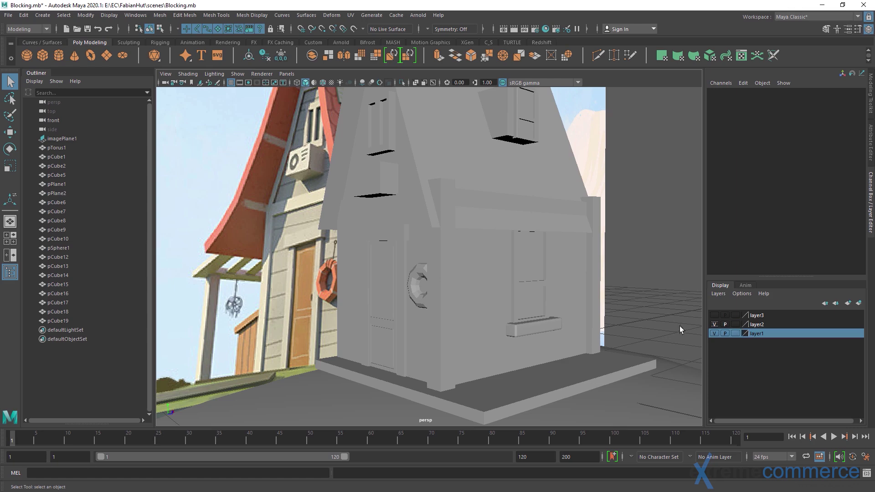
click(566, 272)
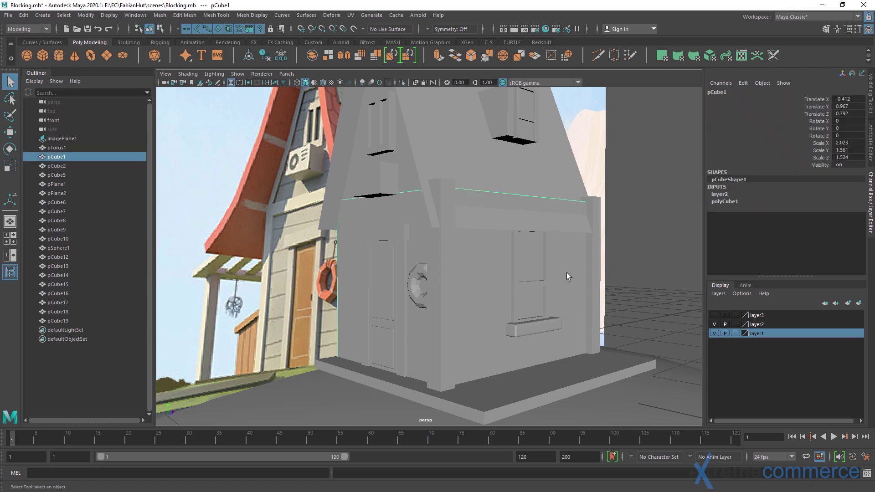
Move the side roof panel slightly outward so it covers the tops of the corner posts
alt+drag(567, 272, 407, 294)
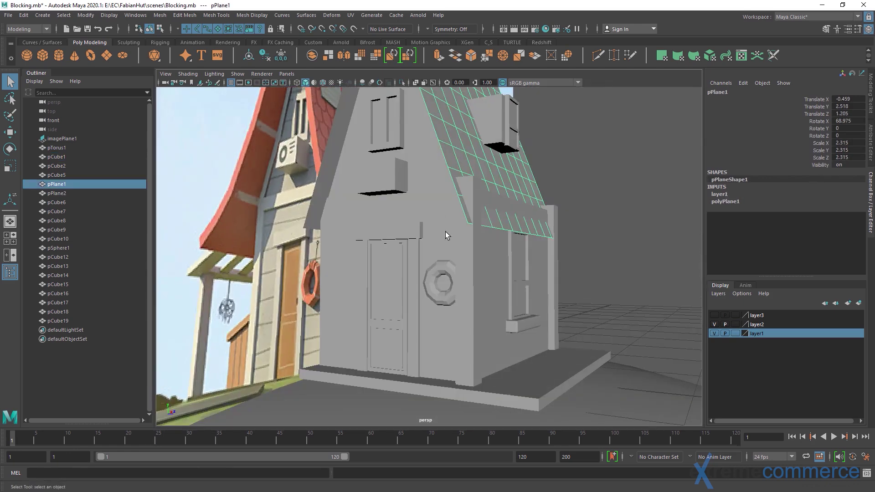
key(w)
drag(518, 115, 537, 114)
alt+drag(529, 188, 426, 232)
alt+middle_drag(426, 232, 386, 172)
alt+drag(386, 173, 536, 279)
Isolate the hut's lower wall block and delete its top face
click(454, 269)
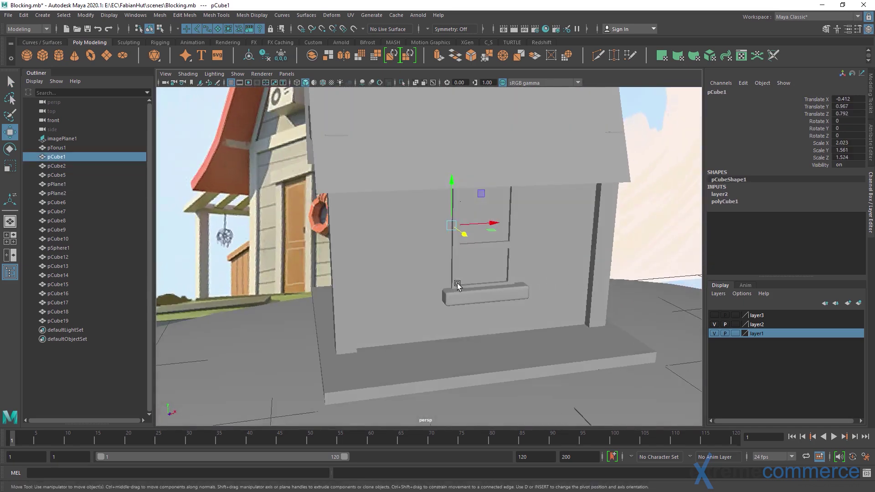
alt+drag(458, 283, 464, 281)
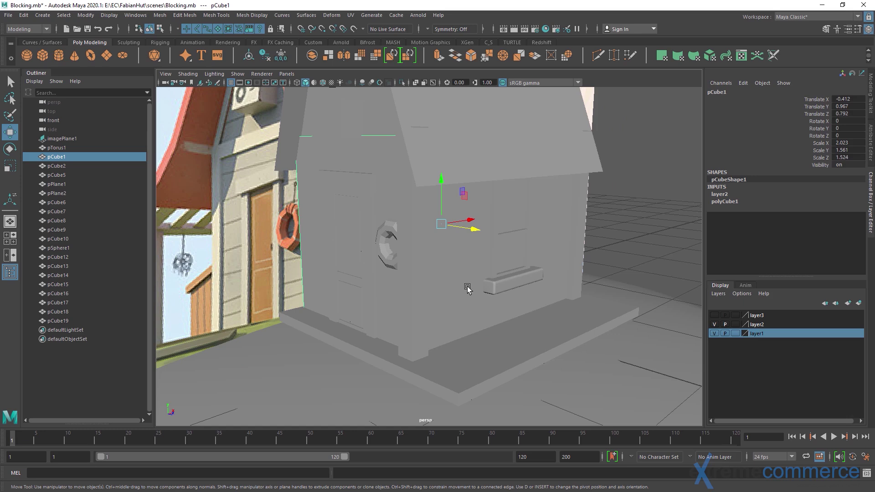
alt+drag(622, 224, 607, 229)
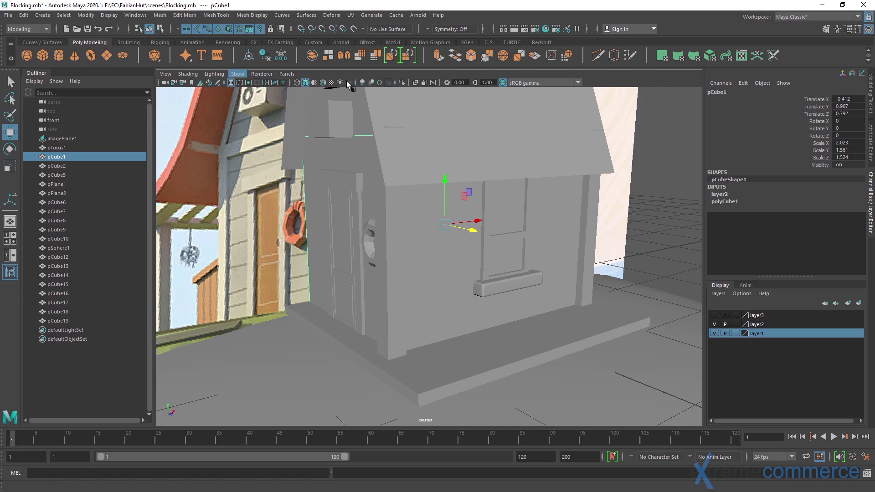
click(401, 83)
alt+drag(441, 246, 424, 347)
key(F11)
click(429, 285)
click(369, 274)
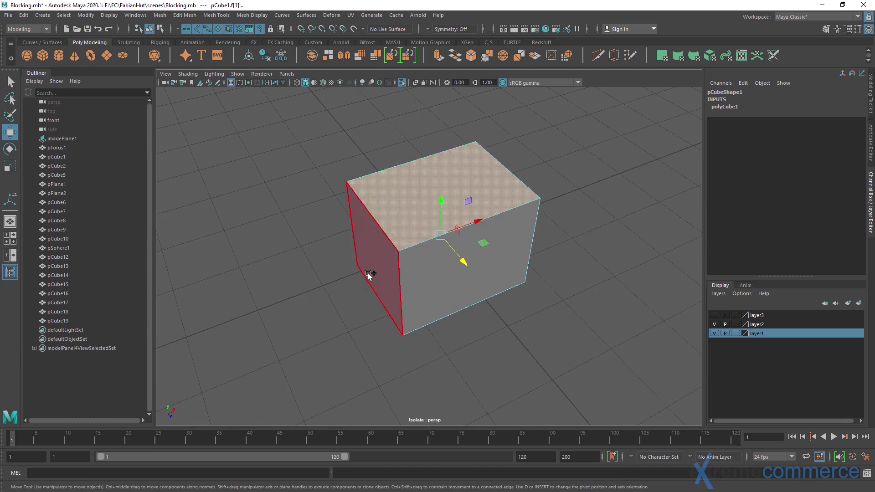
key(Delete)
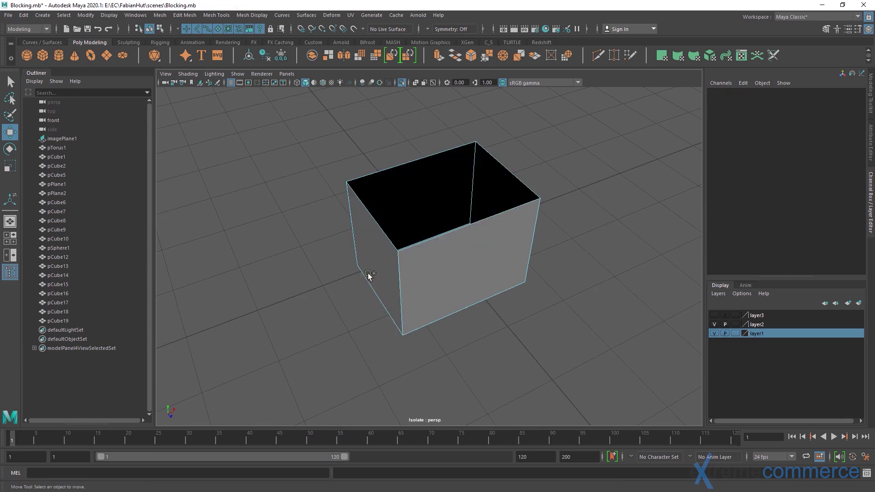
Return the wall block to object mode and end its isolation to show the whole hut
alt+drag(368, 272, 388, 239)
key(q)
right_drag(429, 215, 477, 144)
click(477, 144)
alt+drag(466, 215, 415, 235)
alt+right_drag(415, 234, 422, 228)
alt+drag(422, 228, 406, 267)
click(406, 259)
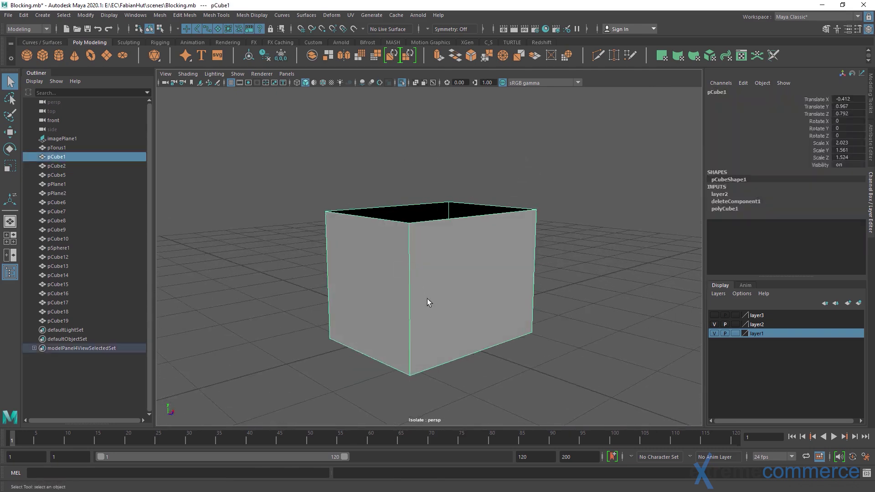
alt+middle_drag(428, 299, 395, 269)
scroll(467, 293, down, 2)
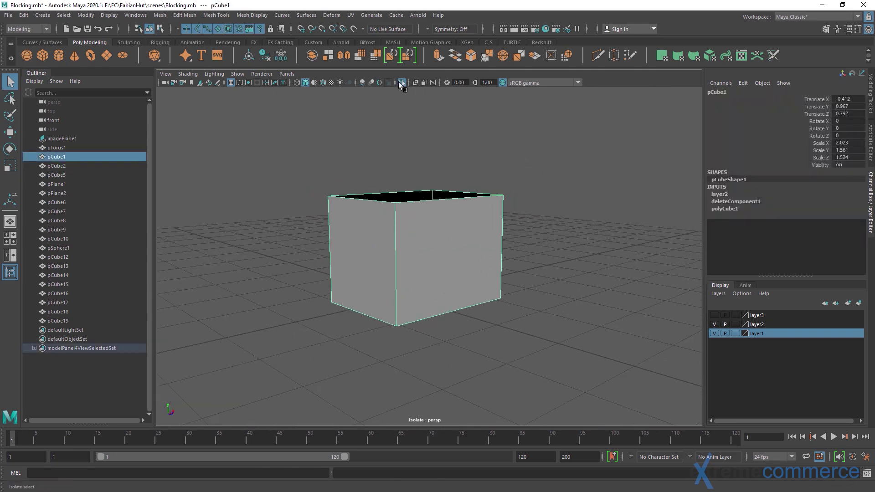
click(399, 82)
scroll(461, 253, down, 1)
alt+drag(595, 226, 576, 234)
click(576, 234)
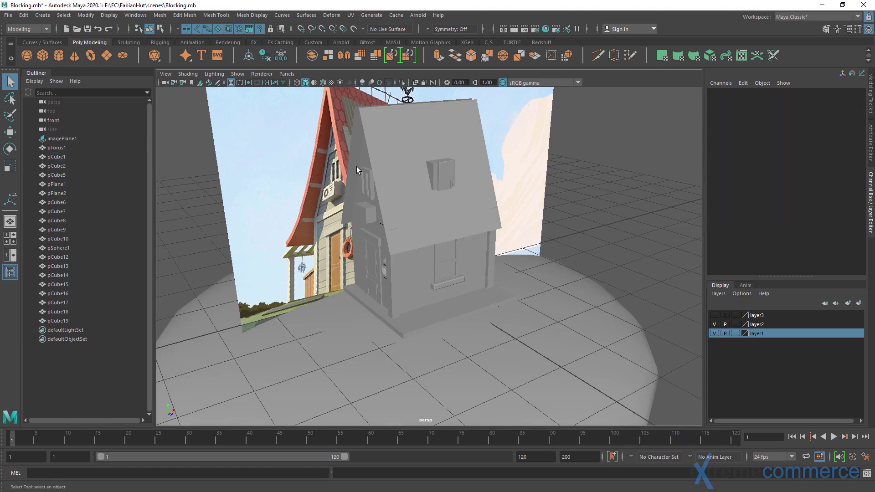
Create a cube, scale it to a thin plank of about 0.048 × 1.932 × 0.242, and rotate it -90 in X and Y
click(42, 55)
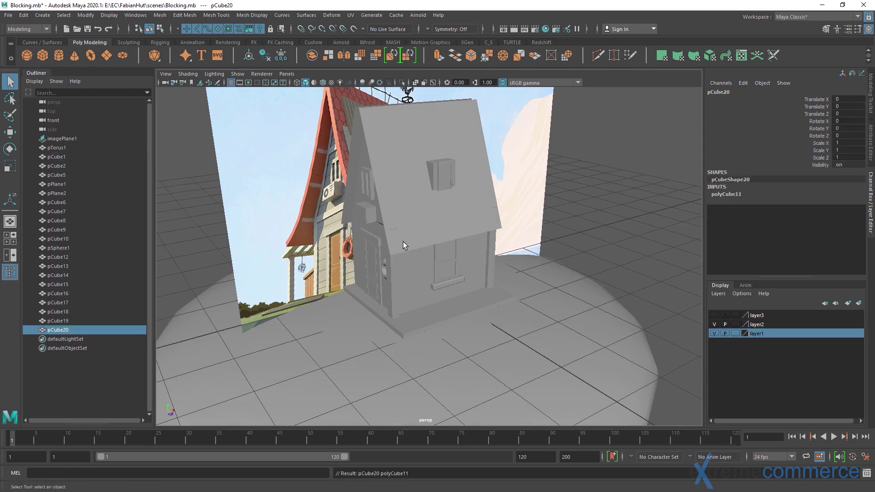
alt+right_drag(403, 242, 444, 255)
key(w)
drag(462, 222, 508, 317)
key(r)
drag(473, 287, 478, 238)
alt+drag(496, 310, 462, 292)
drag(518, 312, 458, 352)
key(e)
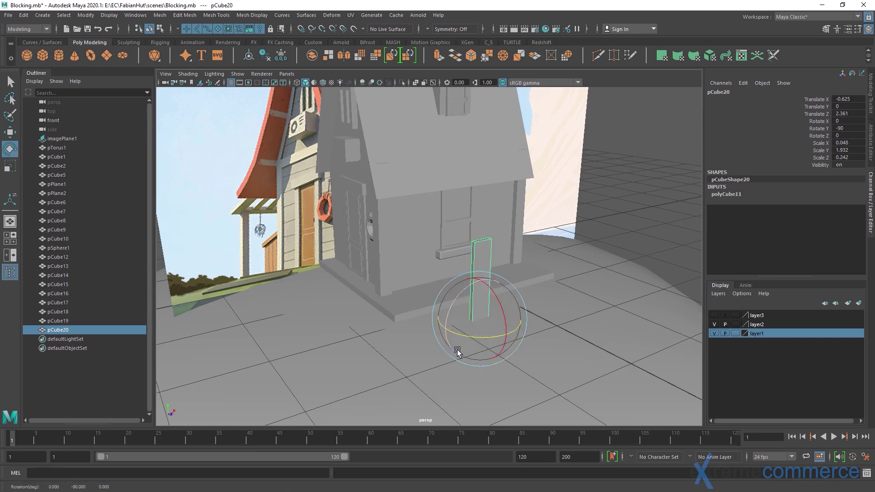
drag(454, 314, 516, 279)
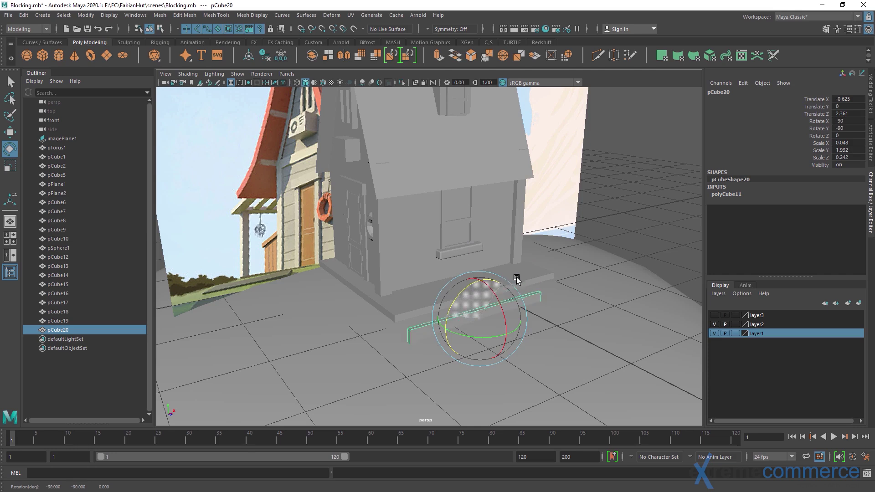
Fit the plank between the side wall's corner posts at about -0.429, 0.327, 1.561, with Scale Y about 2.145
key(w)
drag(500, 322, 488, 272)
key(f)
key(r)
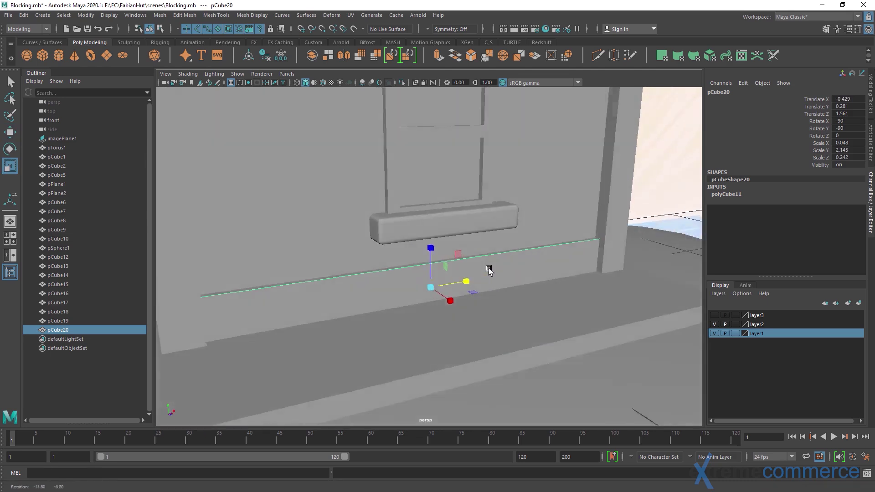
key(w)
drag(432, 253, 435, 238)
alt+middle_drag(450, 241, 455, 263)
mouse_move(455, 264)
alt+mouse_down()
mouse_move(438, 194)
mouse_move(433, 212)
mouse_move(387, 210)
mouse_move(433, 288)
mouse_move(442, 271)
alt+mouse_up()
Duplicate the plank upward by about 0.25 and repeat the offset for five evenly spaced copies up the side wall
key(ctrl+d)
alt+drag(449, 267, 418, 292)
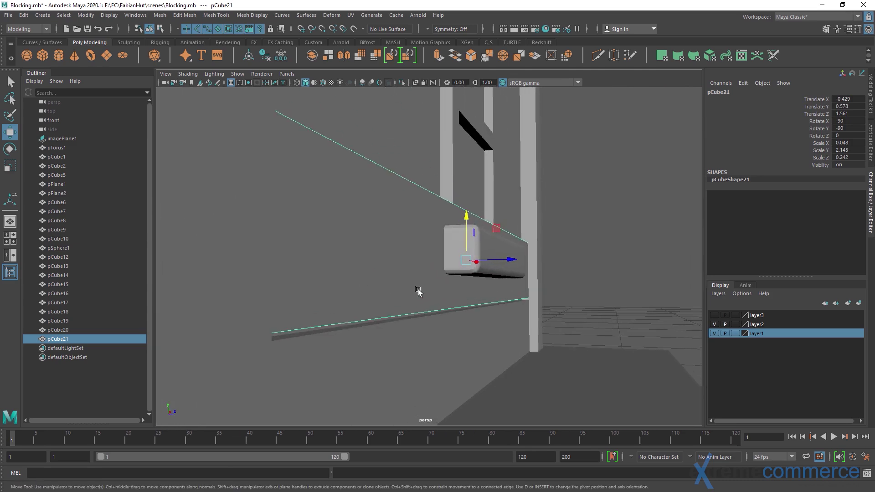
drag(467, 218, 467, 218)
alt+drag(466, 219, 397, 307)
key(shift+d)
alt+right_drag(459, 292, 430, 270)
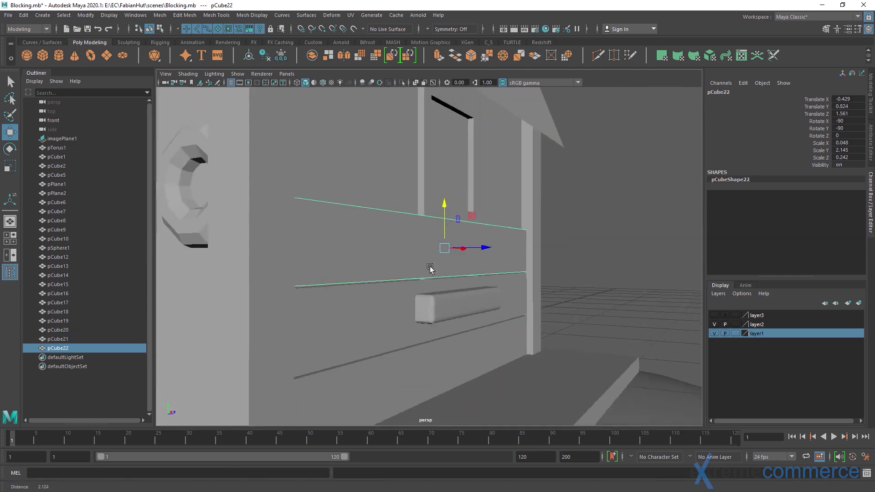
alt+drag(429, 270, 414, 331)
key(shift+d)
alt+drag(414, 286, 492, 218)
key(shift+d)
key(shift+d)
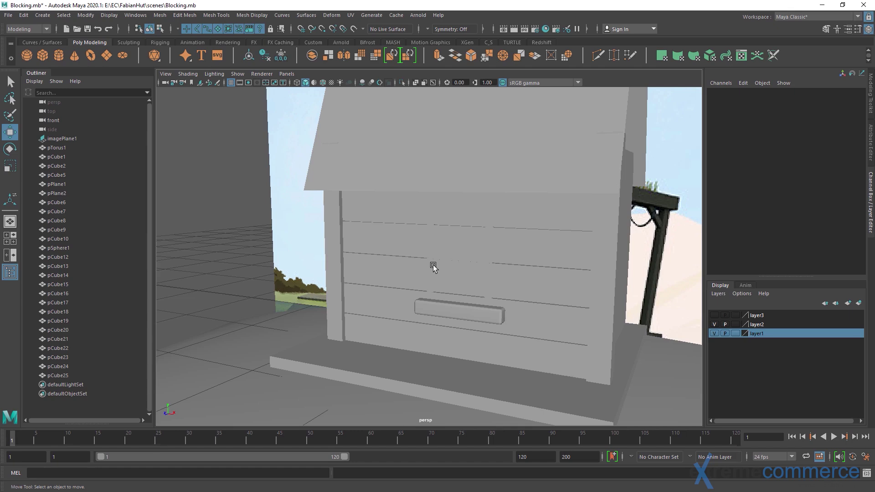
Create a test cube and move it beside the island to about 5.077 in Translate X and 1.812 in Z
alt+drag(287, 289, 437, 302)
alt+right_drag(438, 302, 352, 237)
alt+middle_drag(351, 236, 377, 186)
alt+right_drag(376, 188, 379, 185)
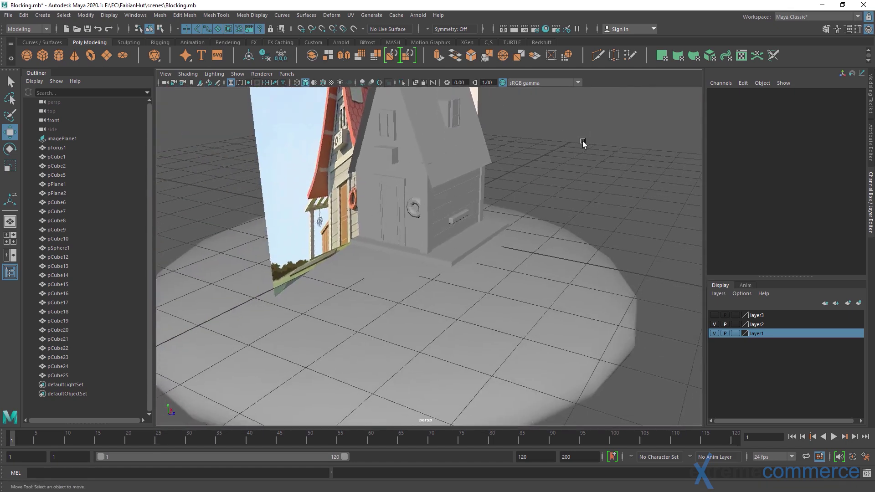
click(43, 55)
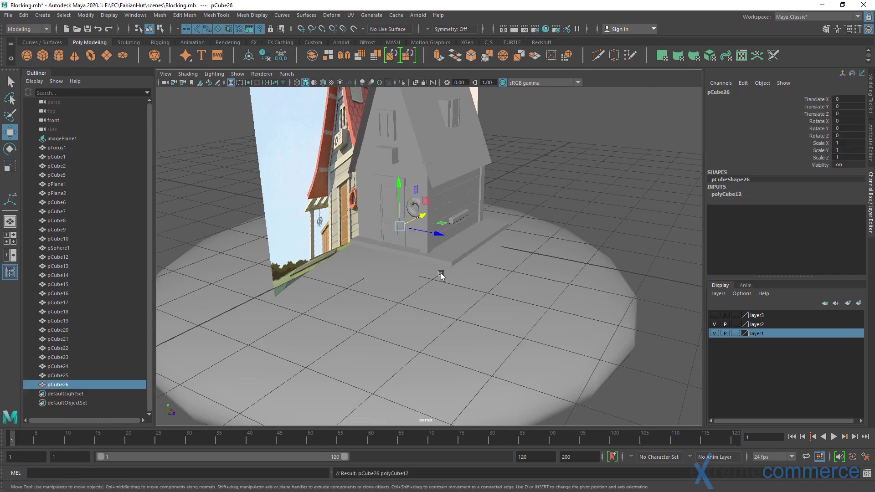
alt+drag(459, 287, 687, 167)
alt+middle_drag(537, 216, 322, 281)
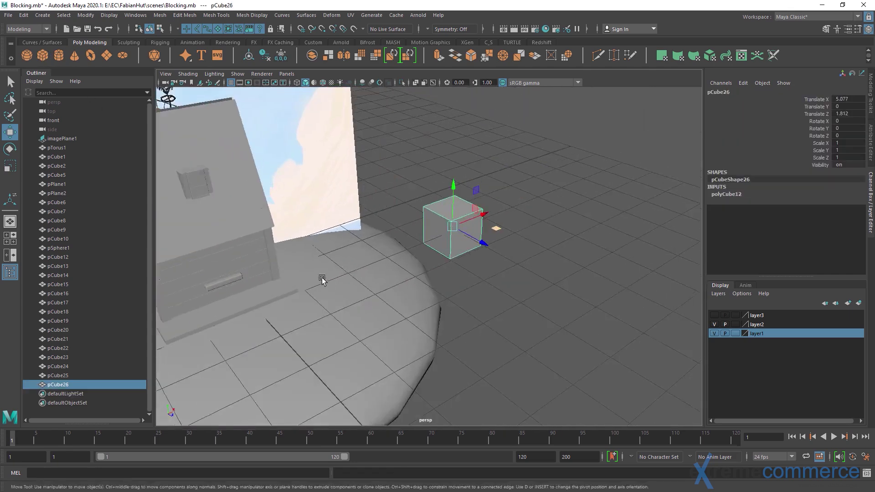
alt+right_drag(322, 280, 510, 275)
alt+middle_drag(510, 275, 431, 323)
alt+drag(432, 325, 470, 291)
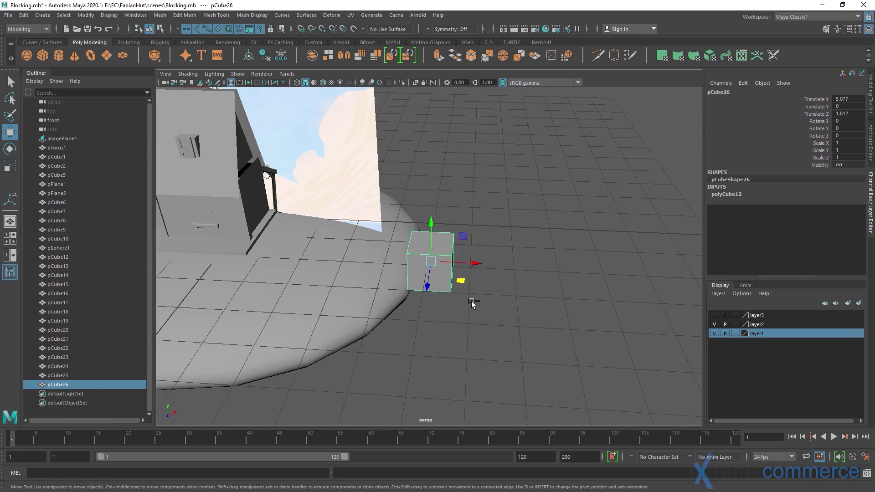
Duplicate the test cube to about 6.535 in Translate X and repeat the offset to build a row of ten copies
key(ctrl+d)
drag(473, 266, 536, 267)
alt+drag(525, 312, 353, 284)
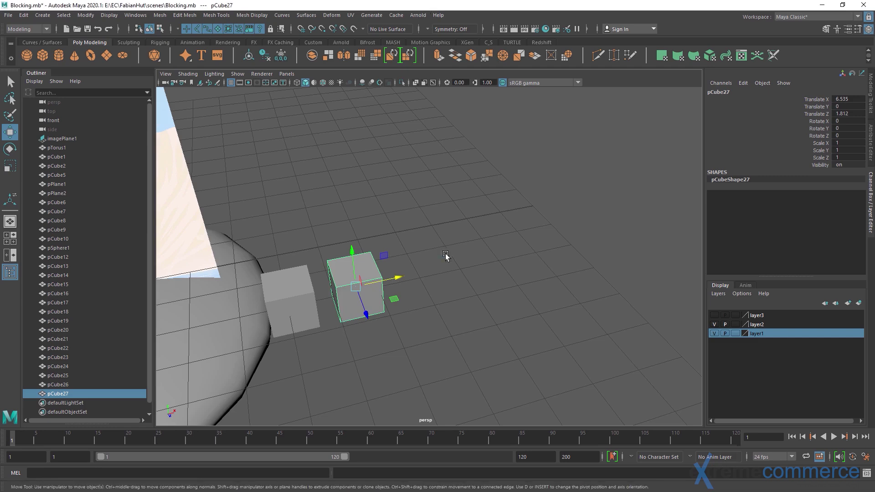
key(shift+d)
key(shift+d)
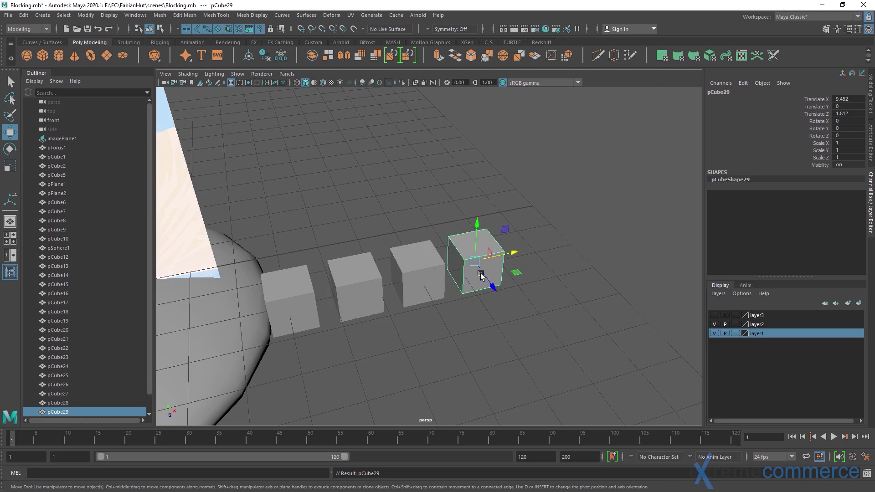
key(shift+d)
key(shift+d)
key(shift+d)
key(shift+d)
key(shift+d)
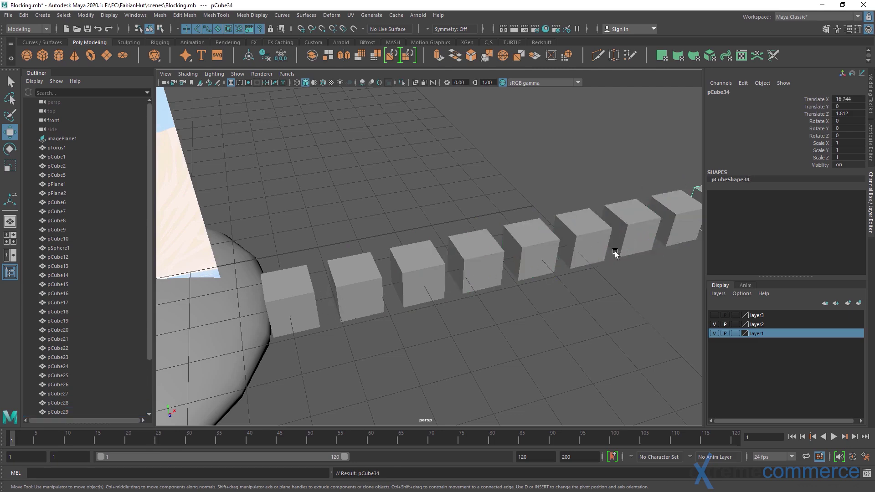
alt+right_drag(618, 278, 470, 244)
key(shift+d)
key(shift+d)
alt+right_drag(590, 265, 462, 249)
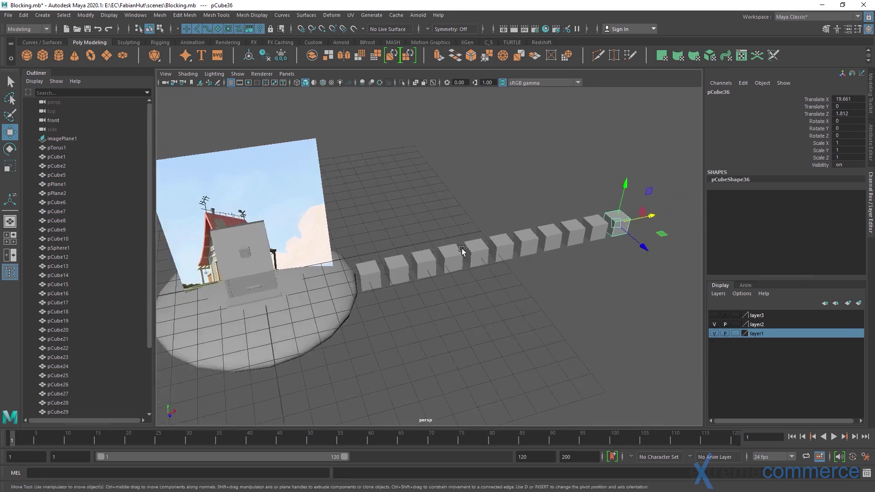
Select the whole row of test cubes and delete it
alt+drag(462, 249, 504, 260)
alt+right_drag(504, 259, 378, 220)
alt+drag(378, 221, 368, 261)
key(q)
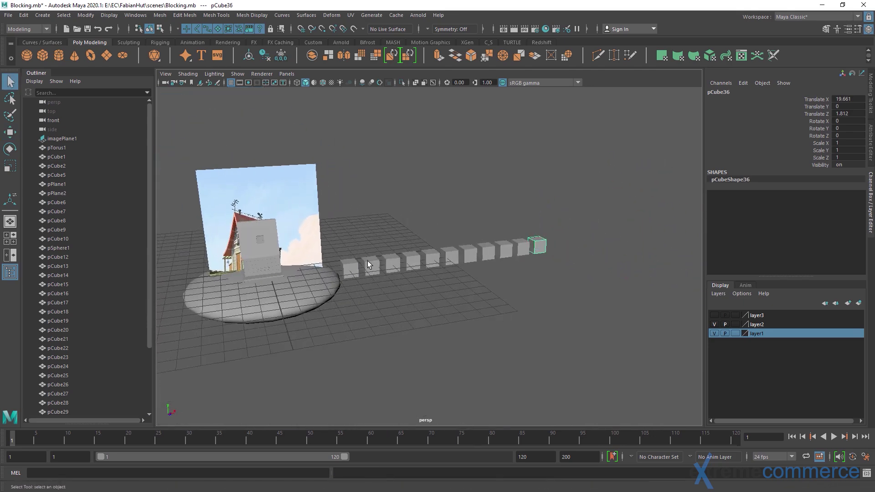
drag(489, 284, 626, 302)
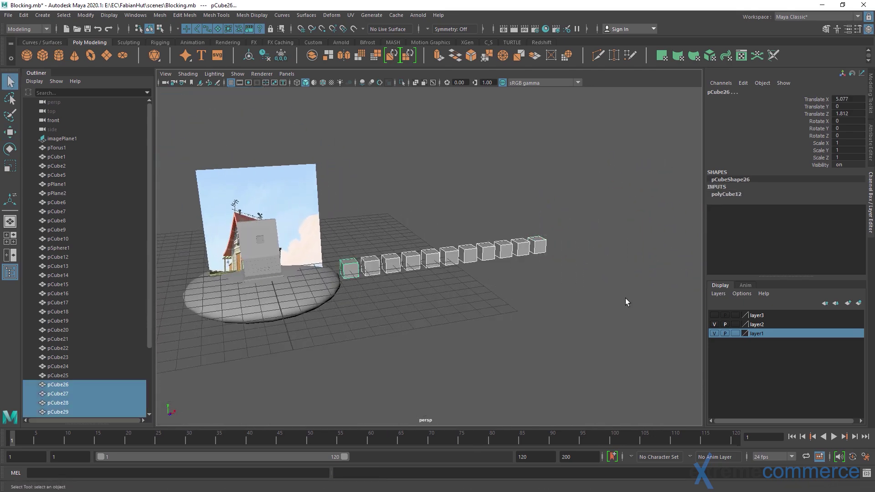
key(Delete)
alt+drag(575, 282, 363, 244)
alt+right_drag(363, 245, 525, 261)
alt+middle_drag(525, 262, 538, 310)
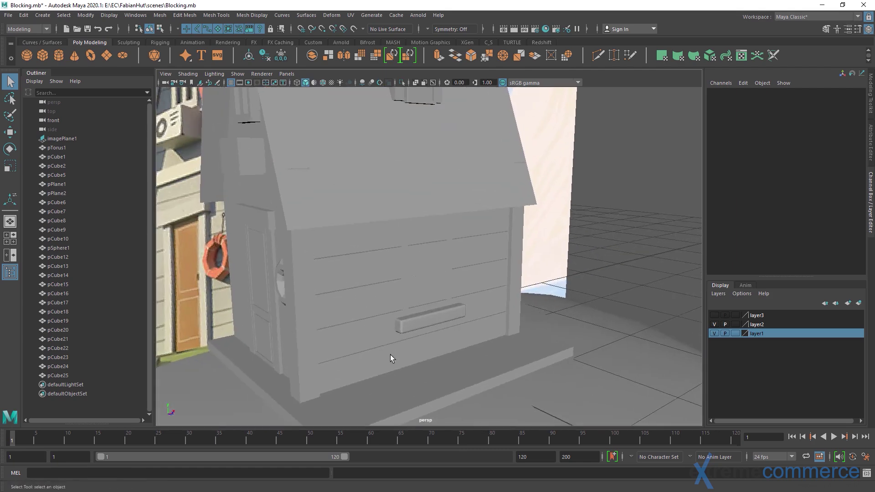
click(390, 355)
key(f)
alt+drag(365, 360, 362, 284)
alt+right_drag(362, 284, 335, 241)
alt+middle_drag(335, 242, 379, 310)
alt+drag(379, 310, 383, 325)
click(394, 293)
shift+click(400, 239)
shift+click(397, 200)
shift+click(392, 155)
alt+drag(392, 155, 407, 322)
click(638, 237)
Select the five lowest planks on the side wall and group them
click(447, 324)
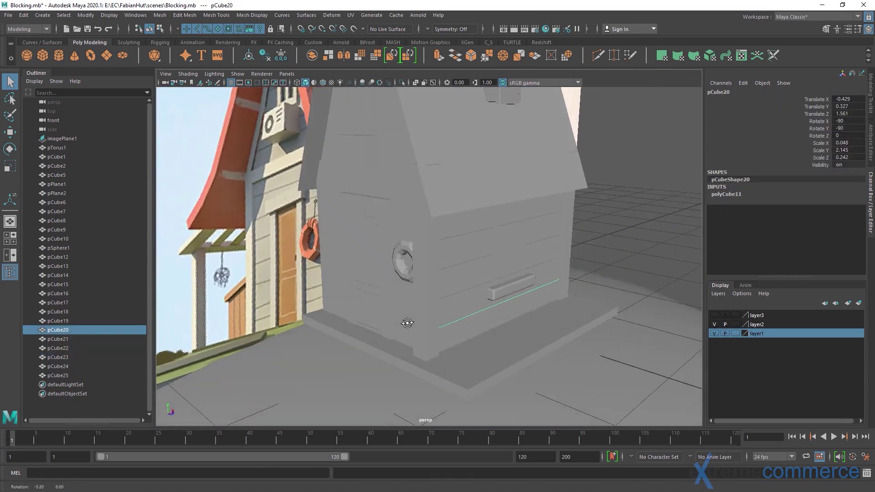
shift+click(458, 292)
shift+click(458, 265)
shift+click(458, 239)
shift+click(458, 238)
alt+drag(439, 275, 430, 264)
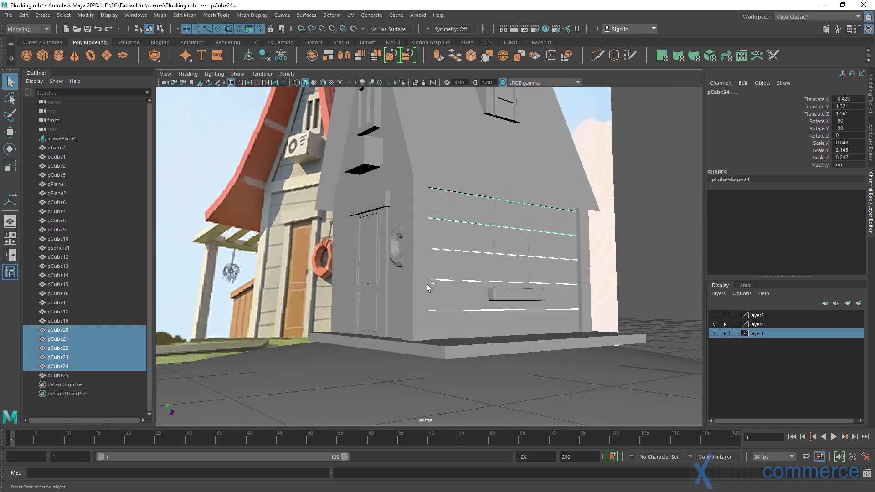
key(ctrl+g)
Duplicate the plank group, rotate the copy -90 in Y, and move it to about 0.934 in Translate Z before the door wall
key(w)
alt+drag(417, 280, 415, 294)
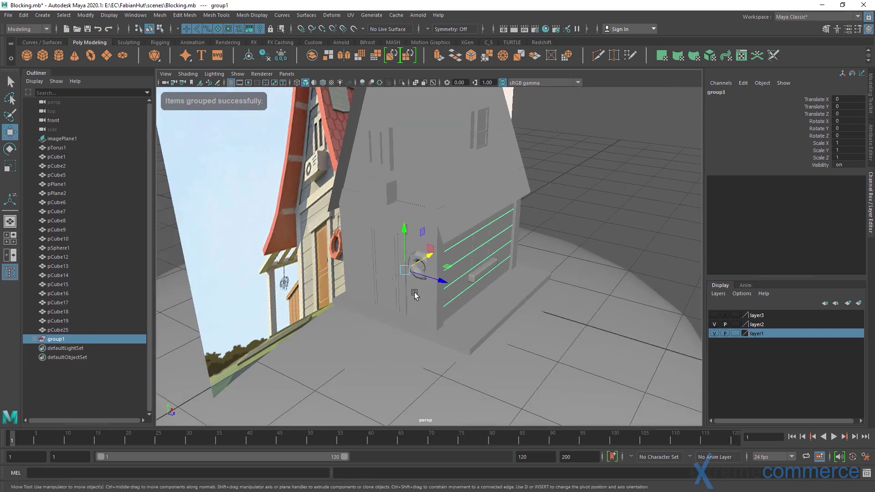
key(e)
key(ctrl+g)
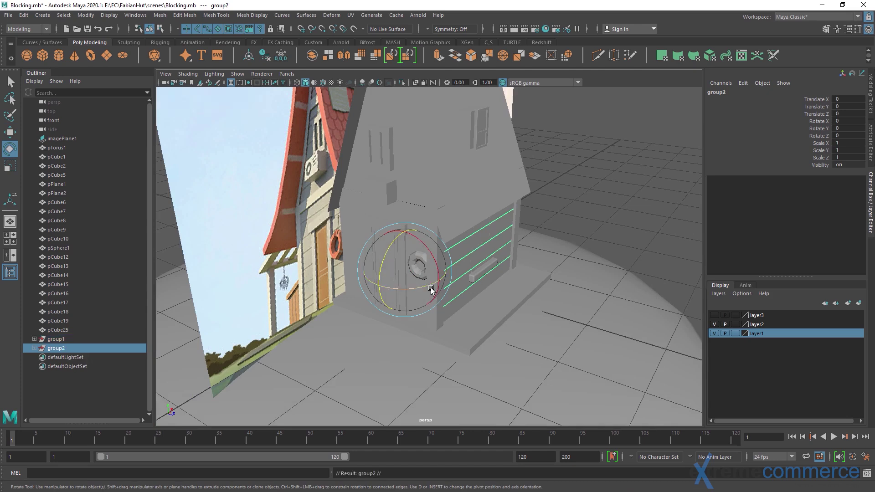
mouse_move(431, 288)
shift+mouse_down()
mouse_move(377, 298)
mouse_move(449, 258)
mouse_move(493, 267)
shift+mouse_up()
key(w)
Delete the extra unrotated copy of the plank group from the side wall
click(124, 347)
alt+drag(249, 335, 192, 308)
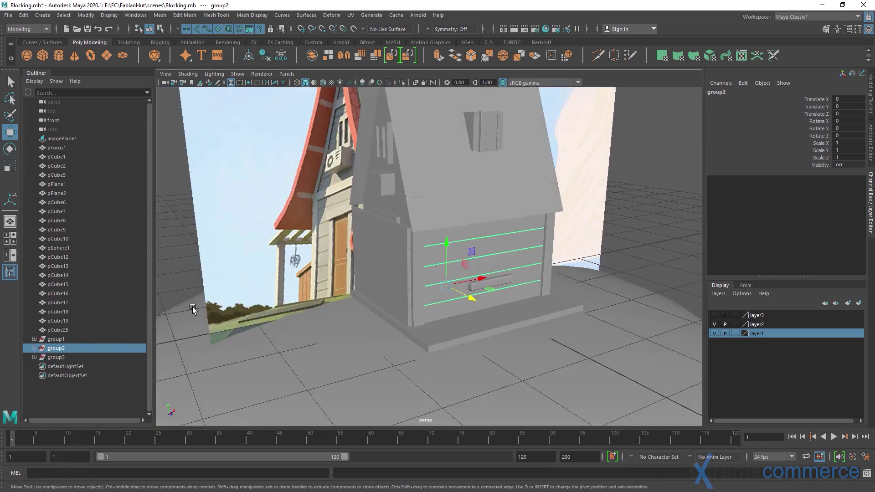
key(Delete)
Center the pivot of the rotated plank group
click(68, 349)
alt+drag(367, 279, 415, 301)
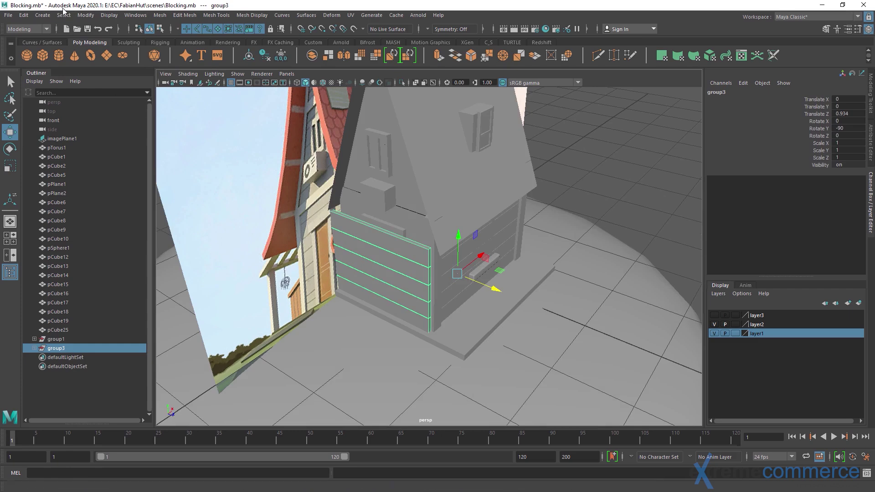
click(85, 15)
click(102, 81)
Fit the rotated plank group to the door wall with Scale X about 0.748, Translate X about 0.148 and Z about 1.219
alt+drag(421, 269, 398, 297)
drag(406, 254, 418, 289)
scroll(455, 241, up, 4)
key(r)
key(w)
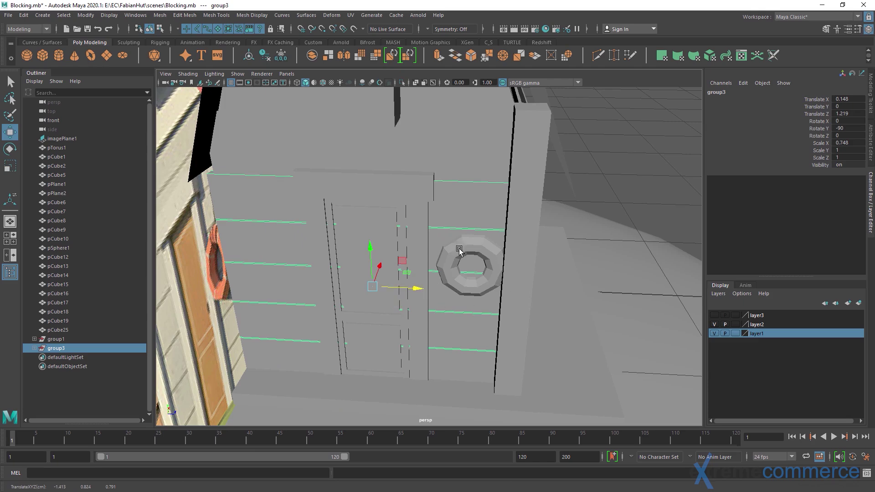
alt+right_drag(290, 317, 228, 278)
alt+drag(388, 309, 326, 255)
click(280, 186)
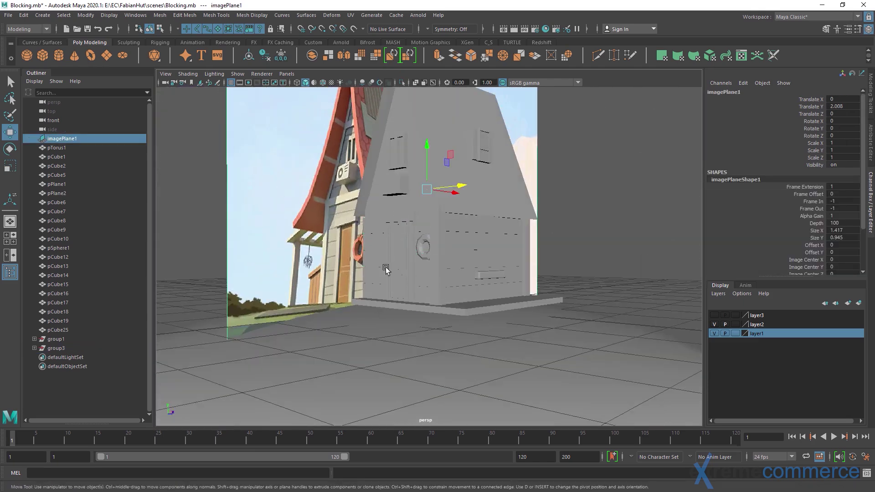
Hide the reference image plane so that only the hut geometry shows in the perspective view
alt+right_drag(385, 266, 252, 248)
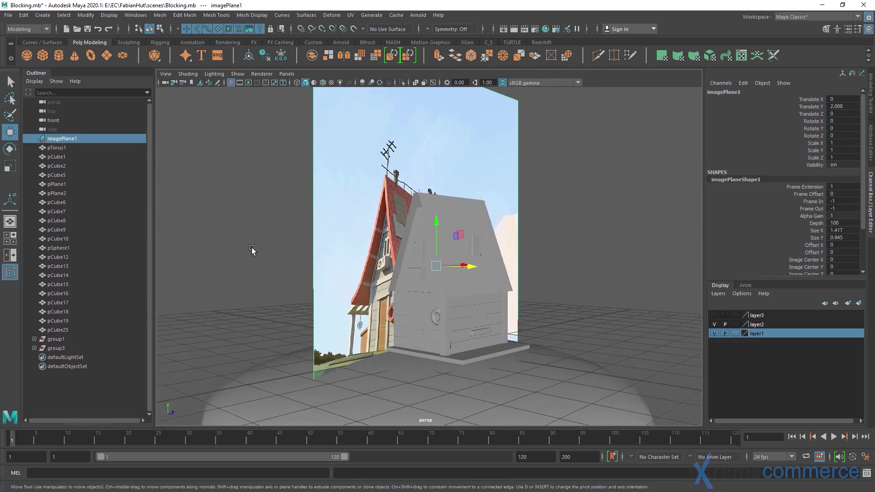
click(80, 163)
double_click(76, 137)
click(188, 166)
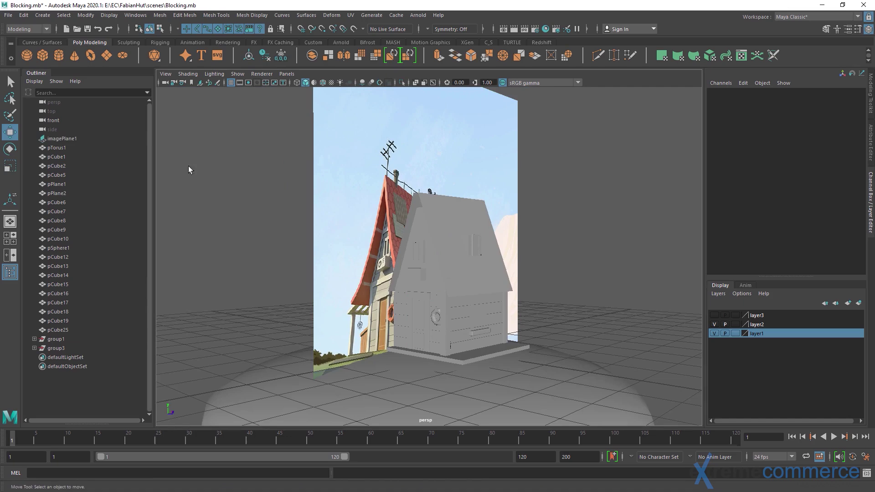
click(80, 137)
key(ctrl+h)
Duplicate the two corner posts of the side wall and place the copies along the opposite side wall
alt+drag(275, 247, 310, 251)
alt+middle_drag(310, 251, 322, 205)
alt+right_drag(322, 205, 430, 205)
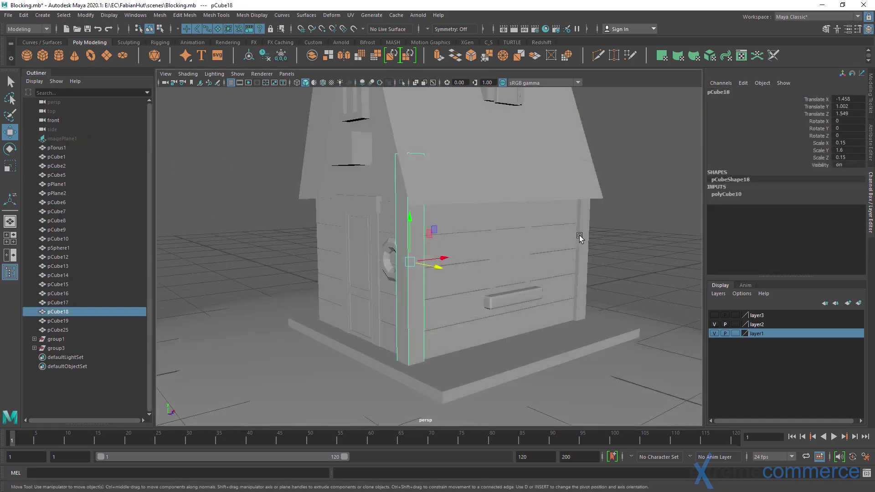
shift+click(579, 236)
alt+drag(410, 248, 415, 258)
alt+drag(348, 242, 383, 258)
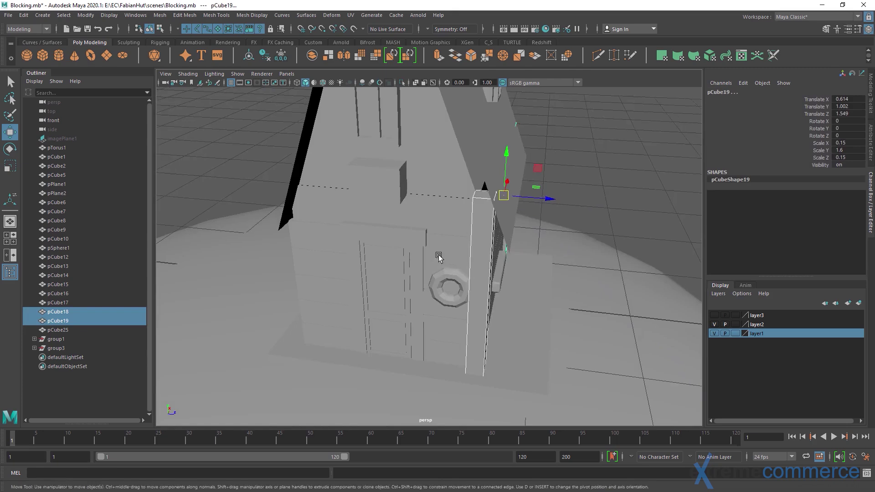
alt+drag(439, 256, 287, 205)
key(ctrl+d)
key(q)
click(287, 197)
scroll(287, 197, up, 3)
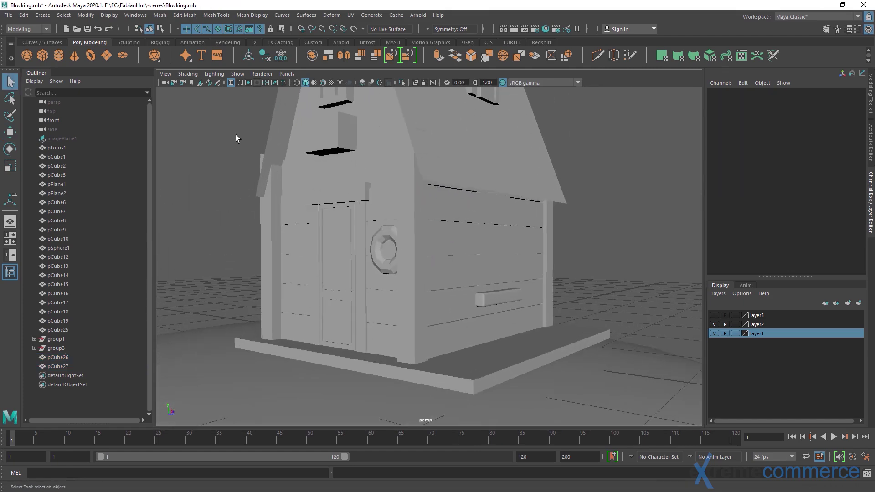
Open the Hardware Renderer 2.0 settings and load the Default Settings preset
click(262, 74)
click(314, 90)
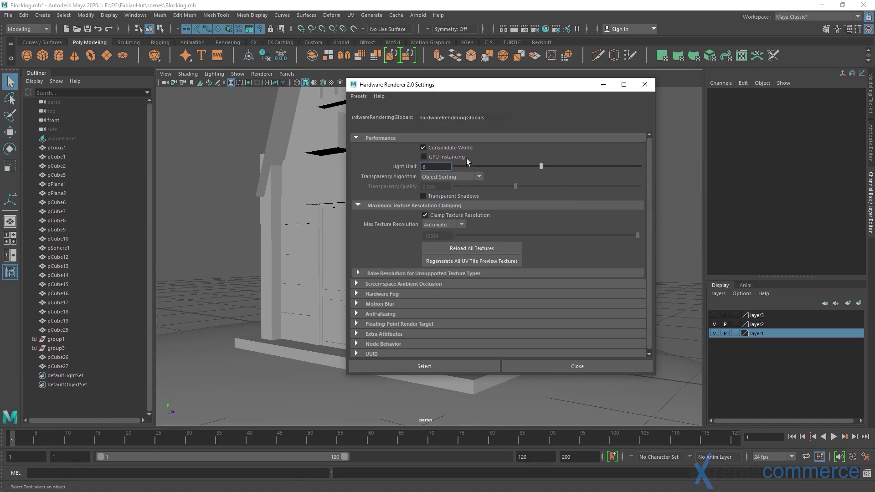
click(353, 96)
mouse_move(357, 117)
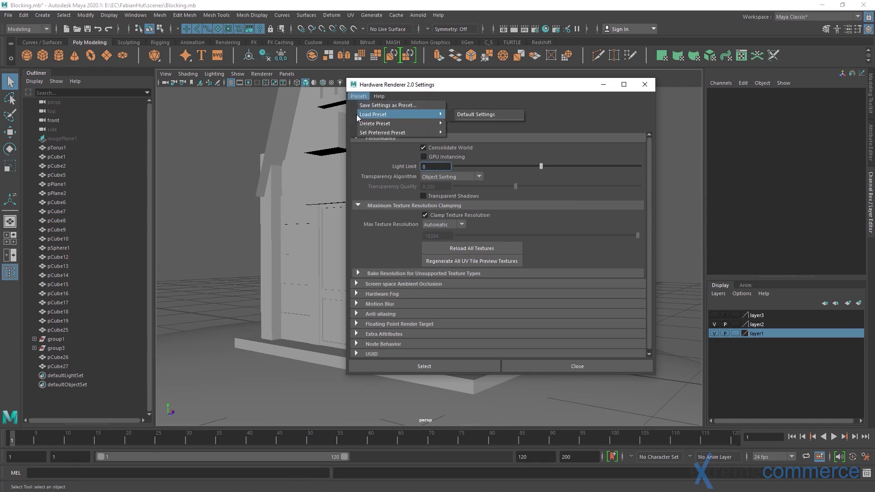
click(458, 115)
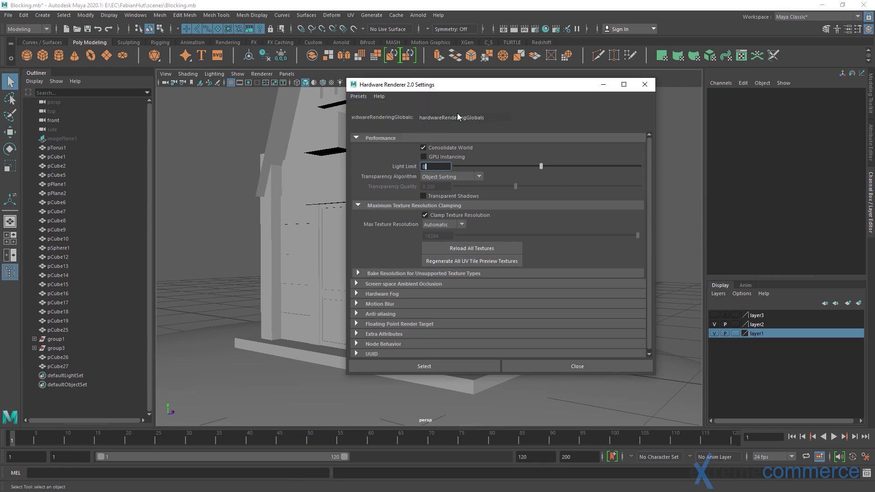
Enable Smooth Wireframe and Multisampling Anti-aliasing with a sample count of 8, and close the renderer settings
click(375, 314)
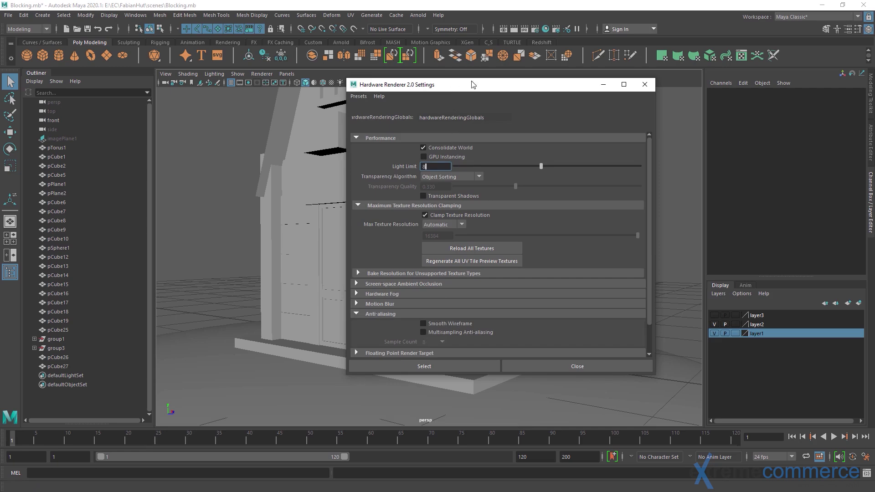
drag(472, 82, 600, 16)
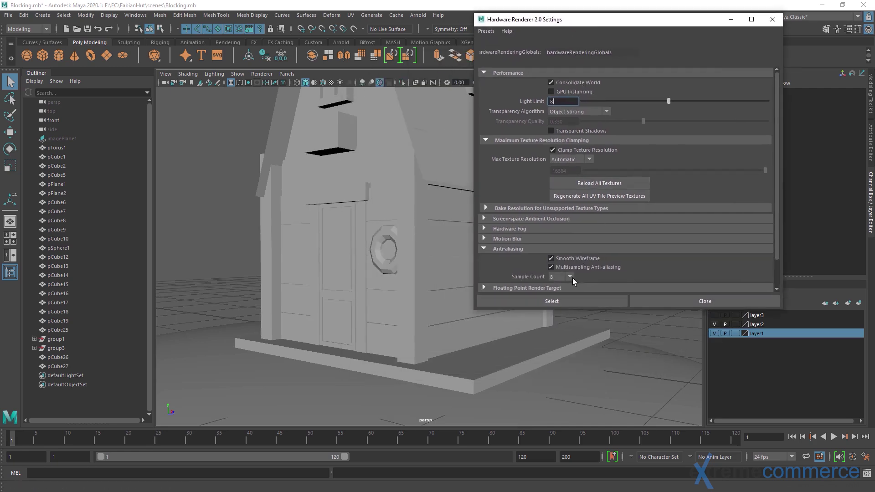
click(570, 278)
click(570, 278)
click(617, 305)
click(664, 301)
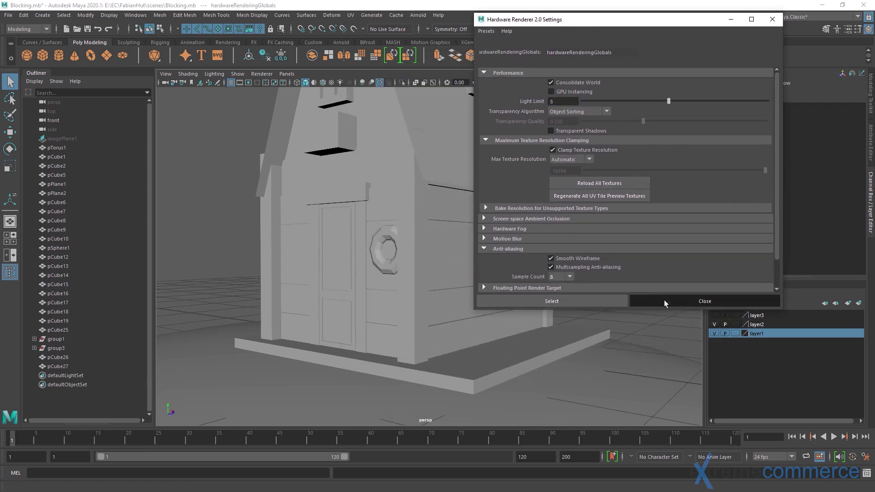
Examine the planked door and side walls, the corner posts and the door from several angles
click(603, 251)
alt+drag(603, 251, 546, 264)
alt+middle_drag(474, 256, 463, 252)
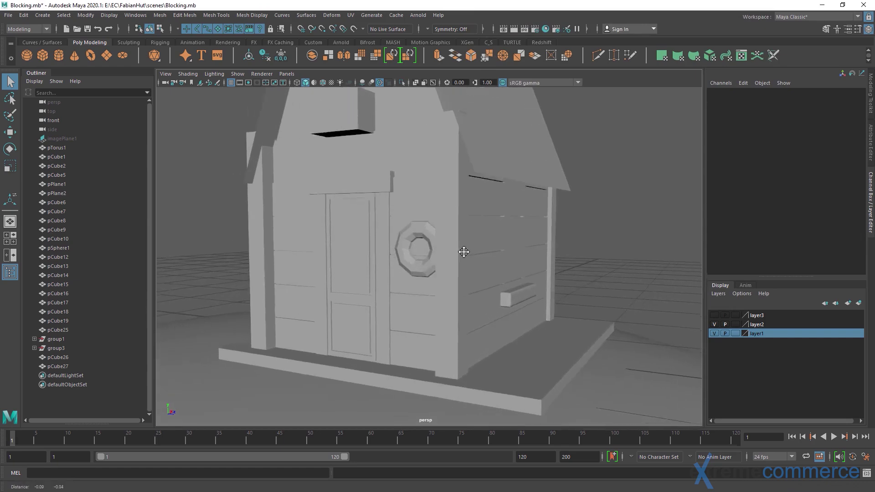
alt+drag(464, 252, 314, 208)
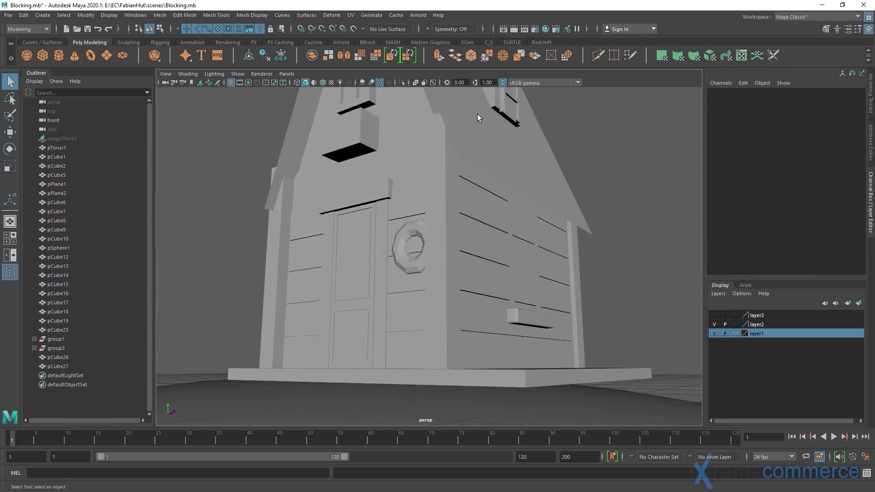
click(502, 82)
alt+drag(504, 119, 514, 100)
click(502, 82)
alt+middle_drag(512, 154, 529, 121)
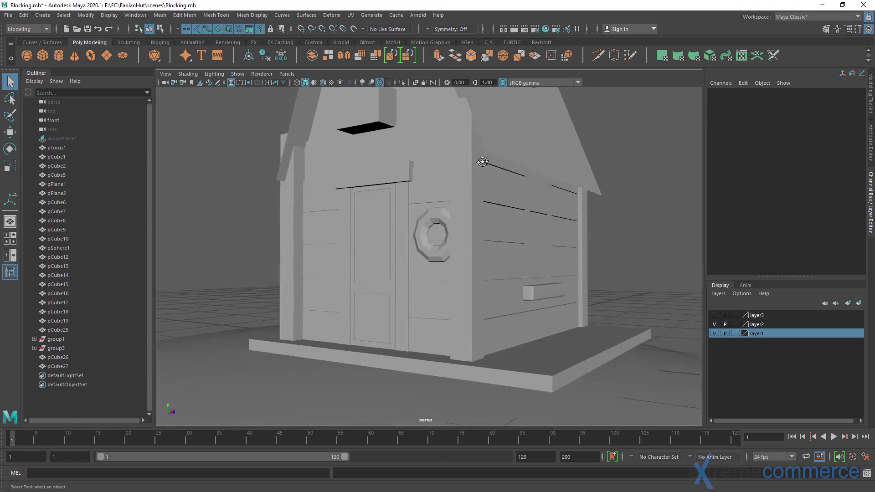
alt+drag(529, 121, 554, 130)
click(381, 252)
alt+drag(381, 252, 363, 240)
alt+right_drag(450, 229, 331, 225)
alt+middle_drag(331, 225, 321, 234)
alt+drag(429, 232, 434, 249)
alt+right_drag(401, 238, 430, 231)
alt+middle_drag(430, 231, 431, 232)
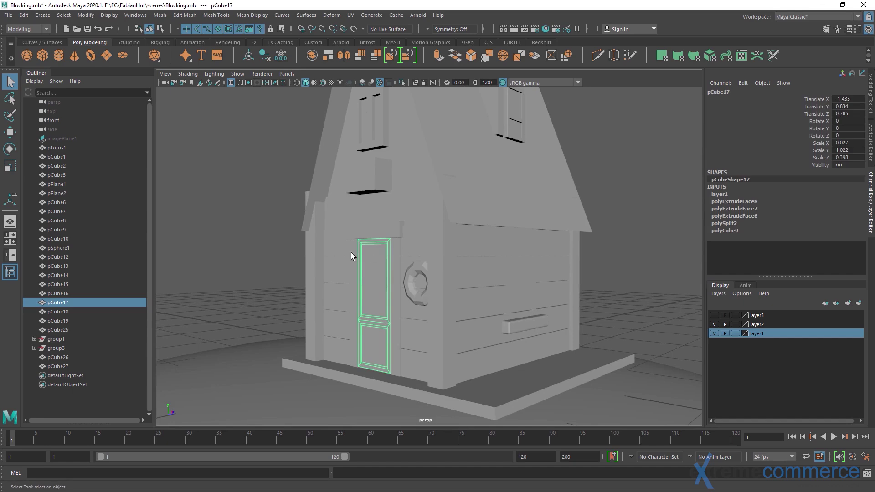
click(268, 240)
alt+drag(268, 240, 319, 251)
Select the door together with its frame and nudge both slightly relative to the planked door wall
key(w)
alt+right_drag(319, 250, 355, 284)
alt+middle_drag(355, 285, 438, 250)
alt+drag(438, 249, 408, 251)
click(477, 264)
alt+right_drag(408, 251, 452, 288)
alt+middle_drag(451, 288, 501, 253)
alt+drag(501, 253, 520, 256)
alt+right_drag(490, 237, 500, 242)
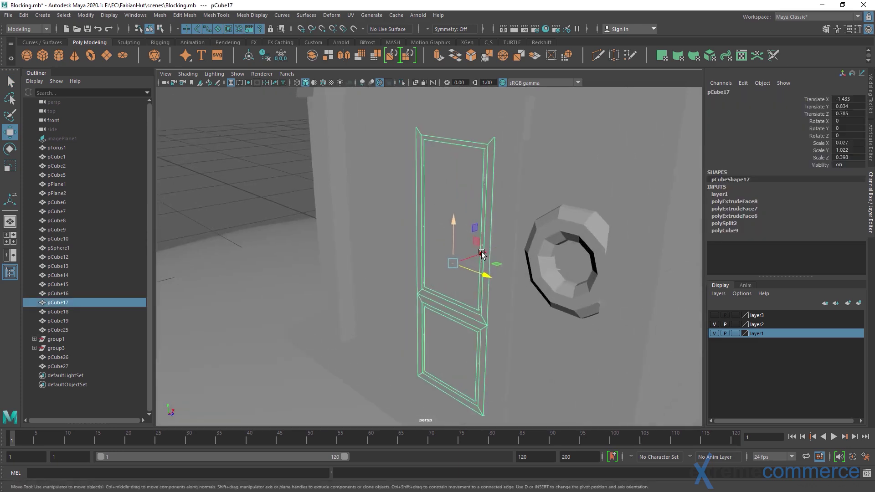
alt+middle_drag(500, 210, 481, 244)
shift+click(485, 228)
alt+right_drag(449, 228, 449, 201)
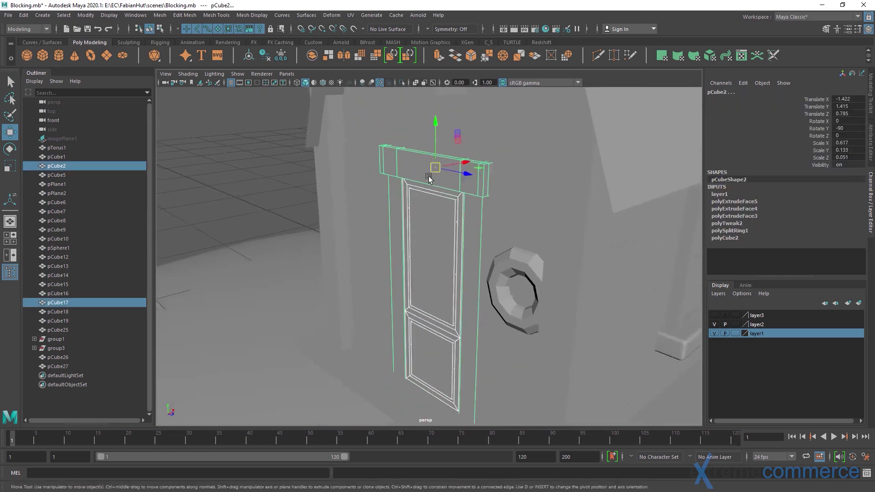
alt+drag(449, 201, 453, 228)
drag(468, 176, 462, 178)
alt+drag(487, 210, 424, 192)
key(q)
click(266, 203)
alt+right_drag(319, 219, 283, 201)
alt+drag(310, 214, 401, 199)
alt+middle_drag(404, 210, 406, 258)
alt+right_drag(405, 258, 367, 210)
alt+drag(367, 209, 394, 218)
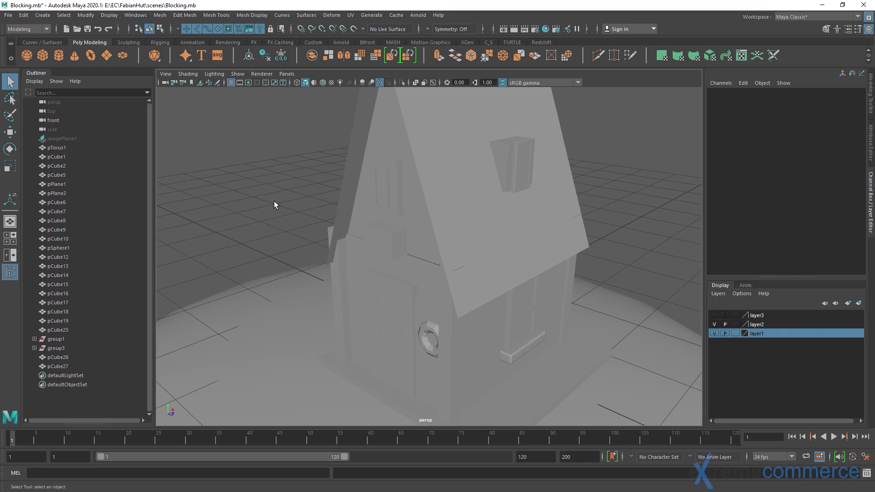